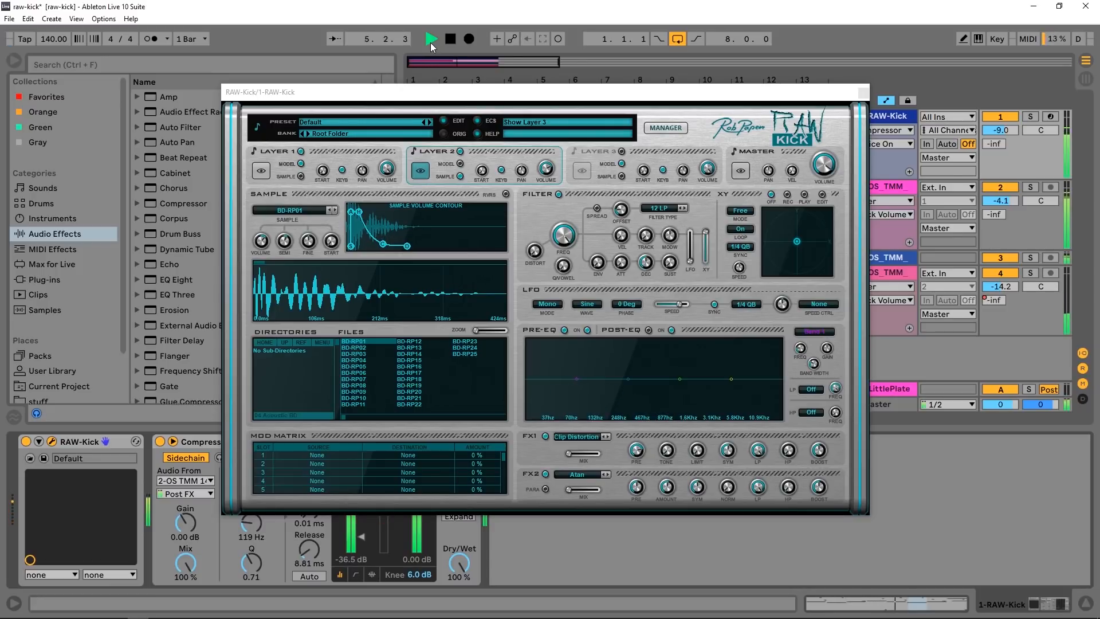
Stop playback and look over the preset menu of the kick synthesizer
left_click(744, 171)
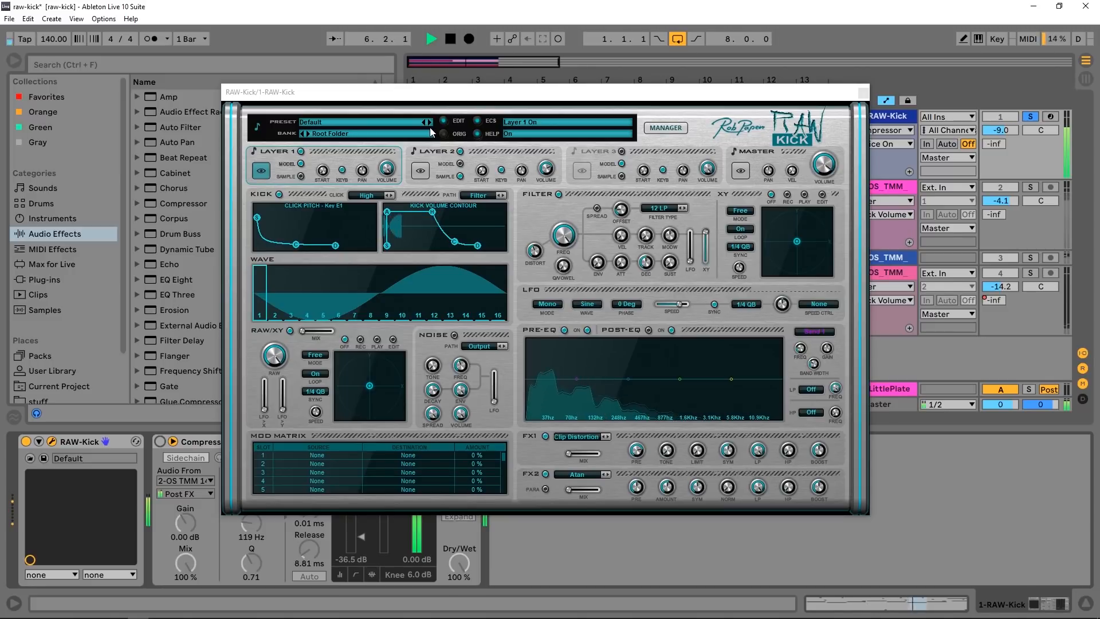
key("space")
left_click(364, 124)
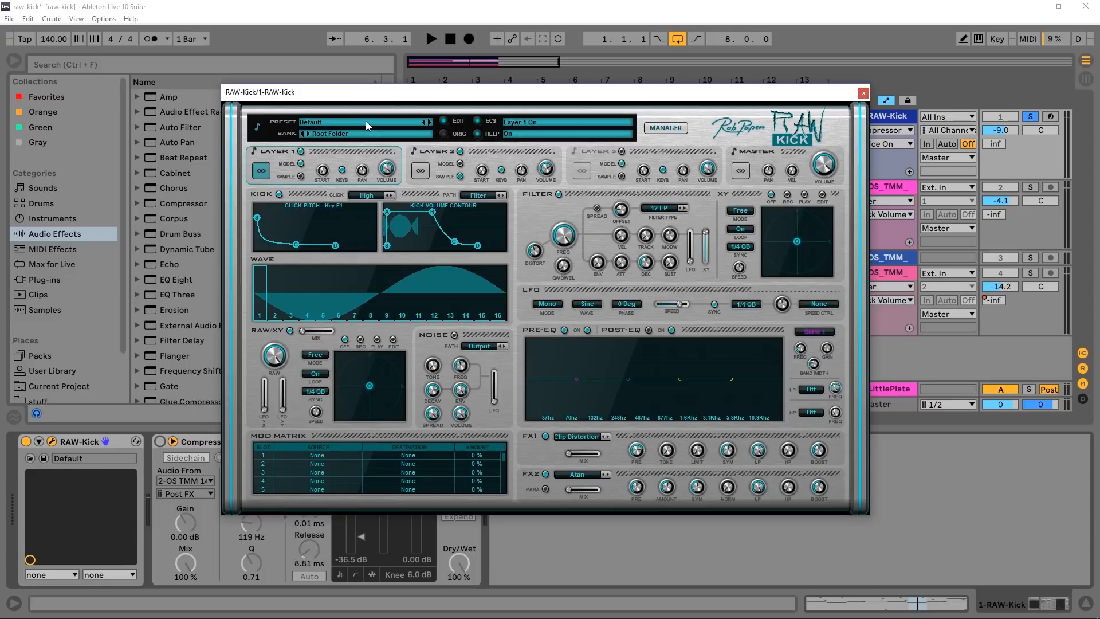
left_click(308, 124)
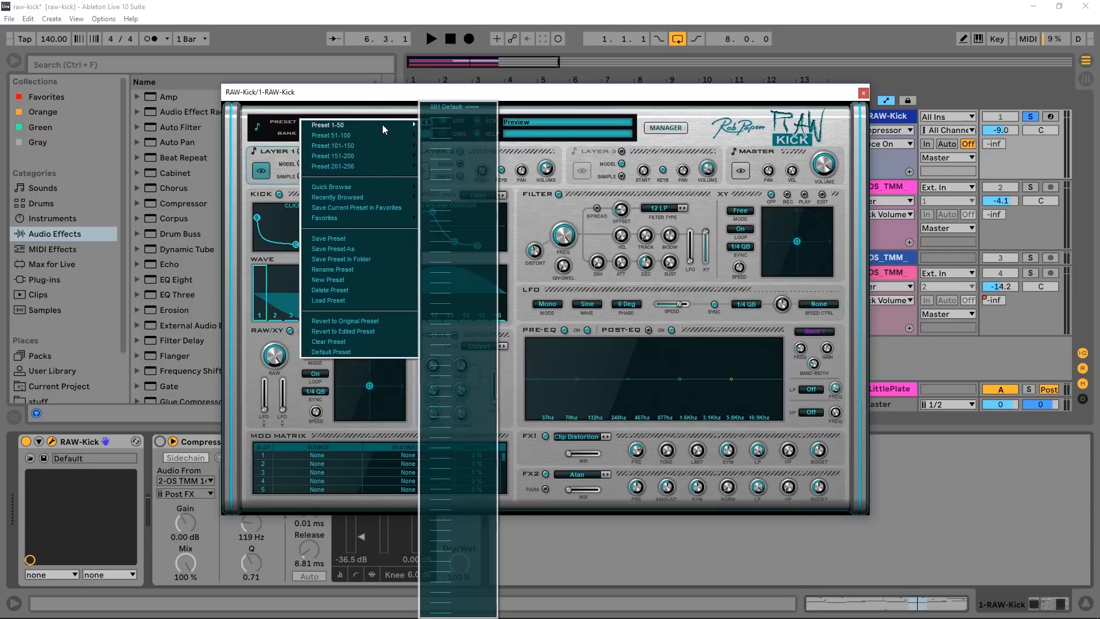
left_click(279, 139)
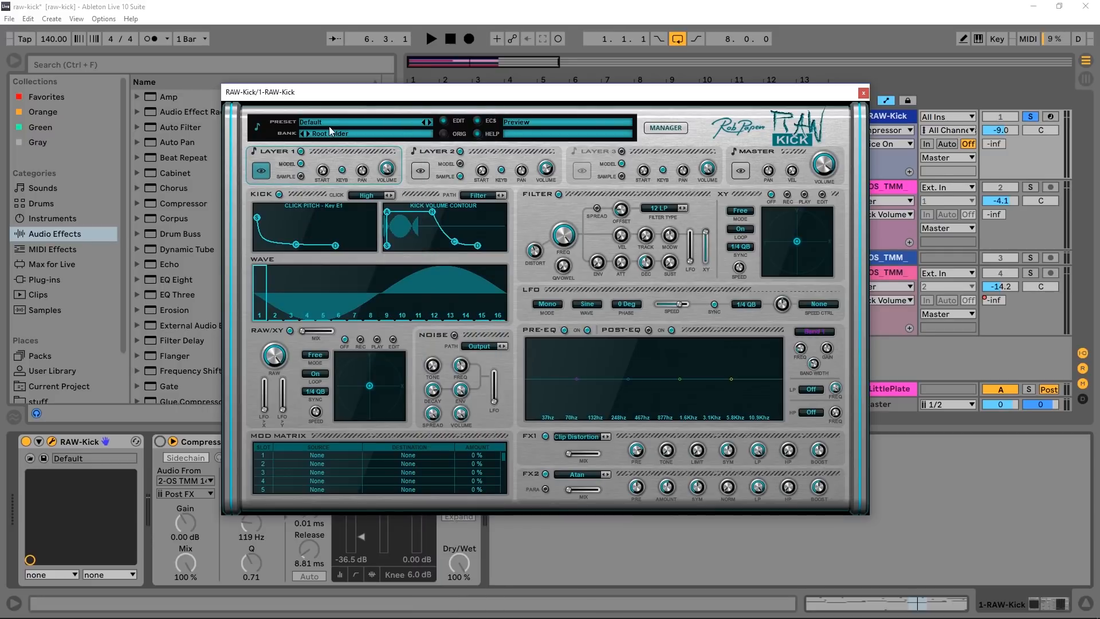
Load the 05 RnB & HipHop 01 bank and view its list of presets
left_click(336, 135)
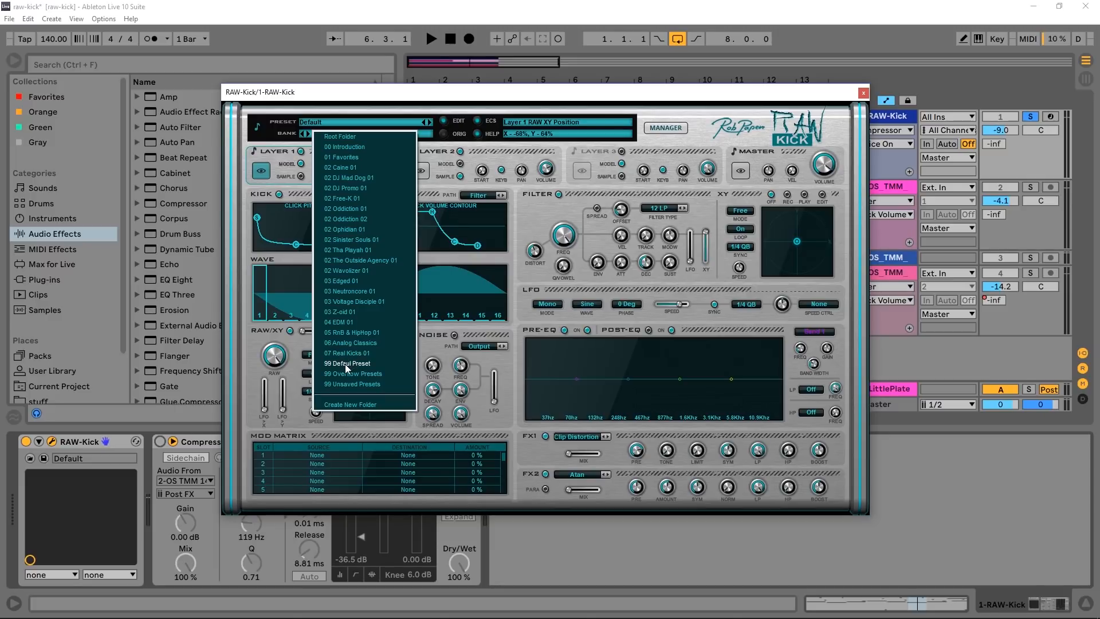
left_click(340, 332)
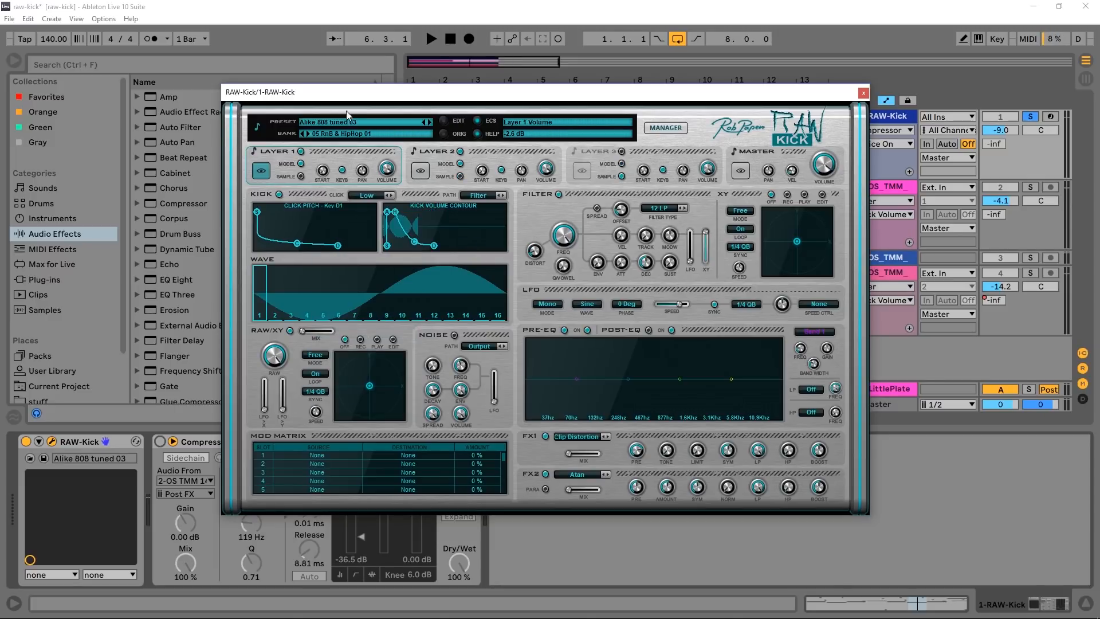
left_click(333, 122)
mouse_move(339, 128)
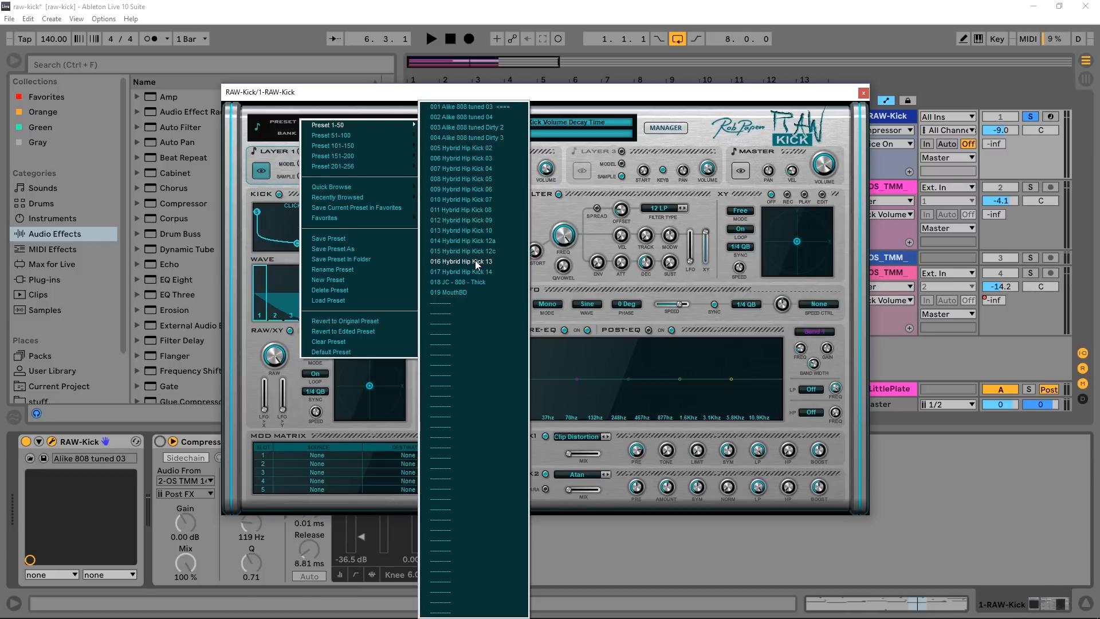
left_click(379, 104)
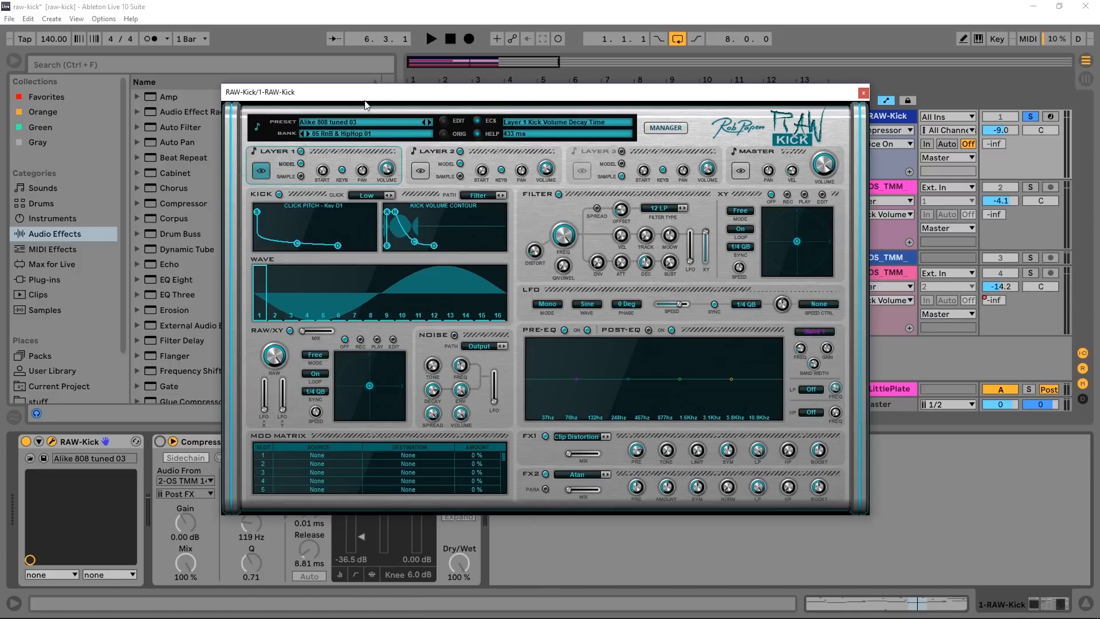
Open the bank manager and try the presets Alike 808 tuned 04 and Alike 808 tuned Dirty 2
left_click(662, 129)
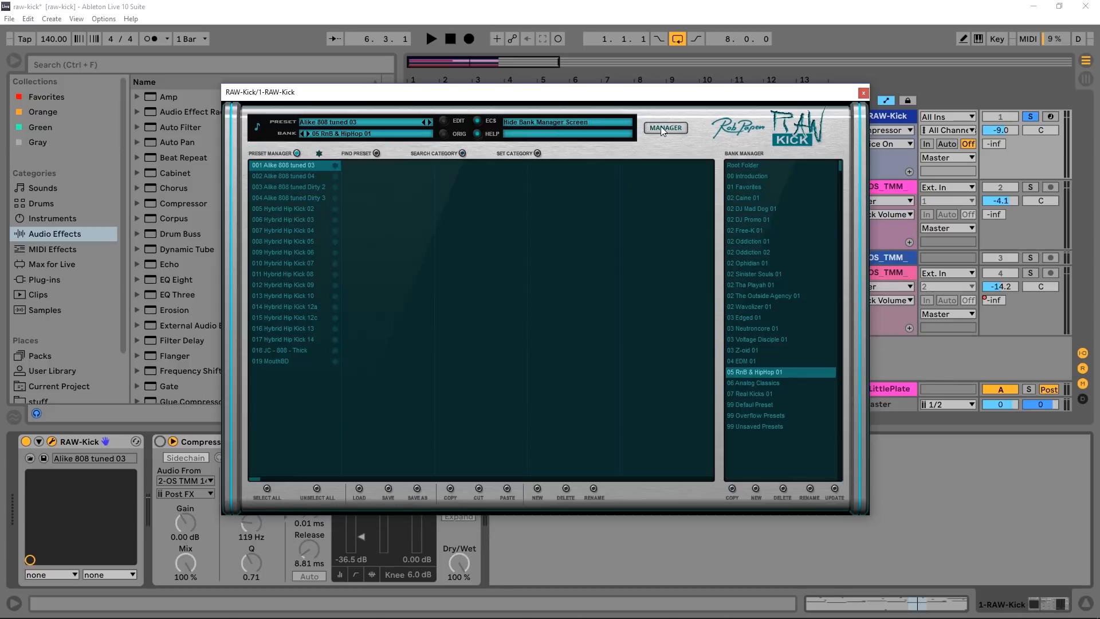
left_click(296, 179)
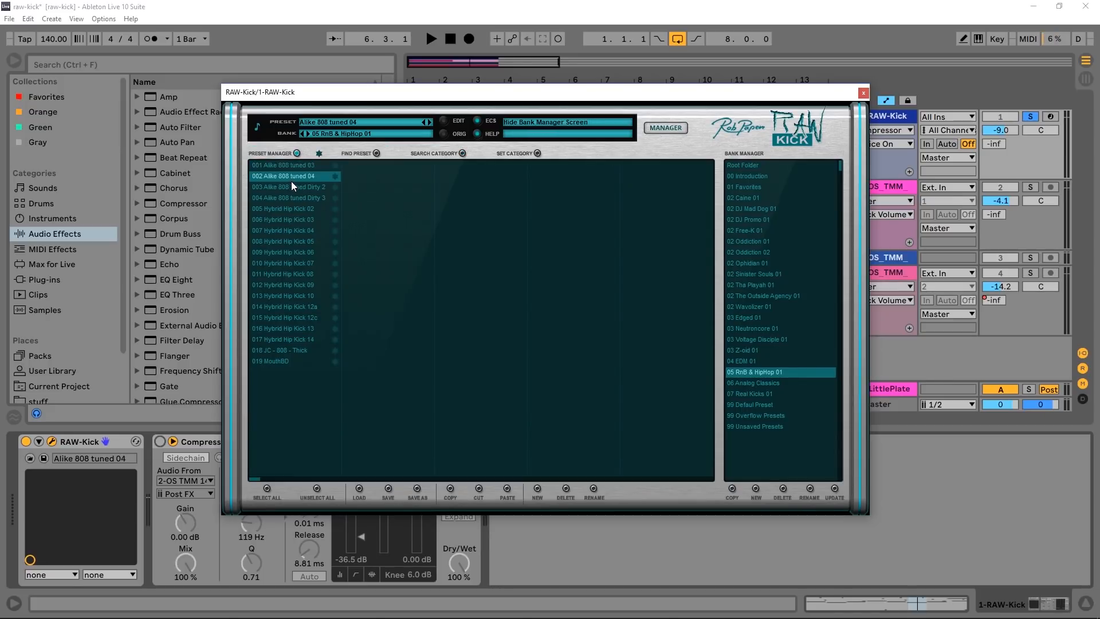
left_click(291, 187)
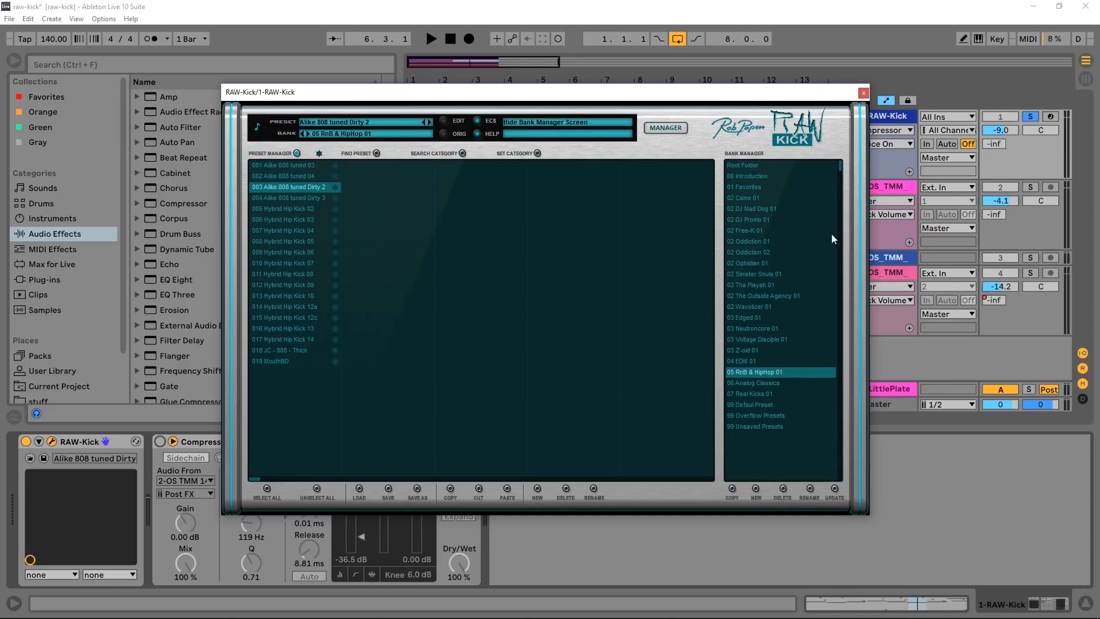
Switch to the 02 Free-K 01 bank and load the Hard Kick 48 preset
left_click(757, 230)
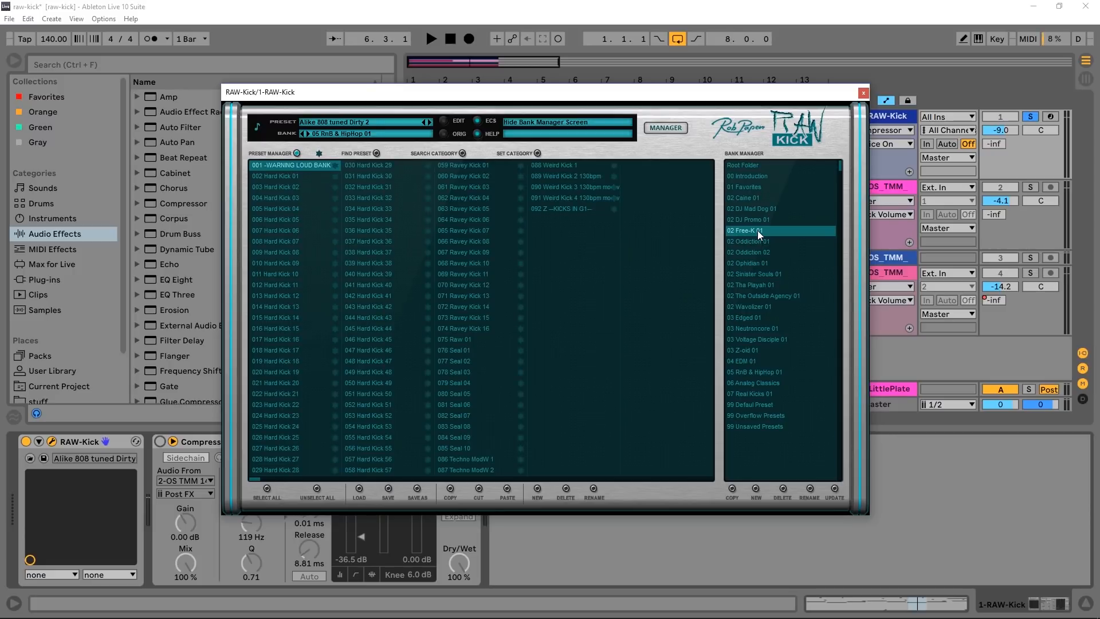
left_click(373, 265)
left_click(375, 371)
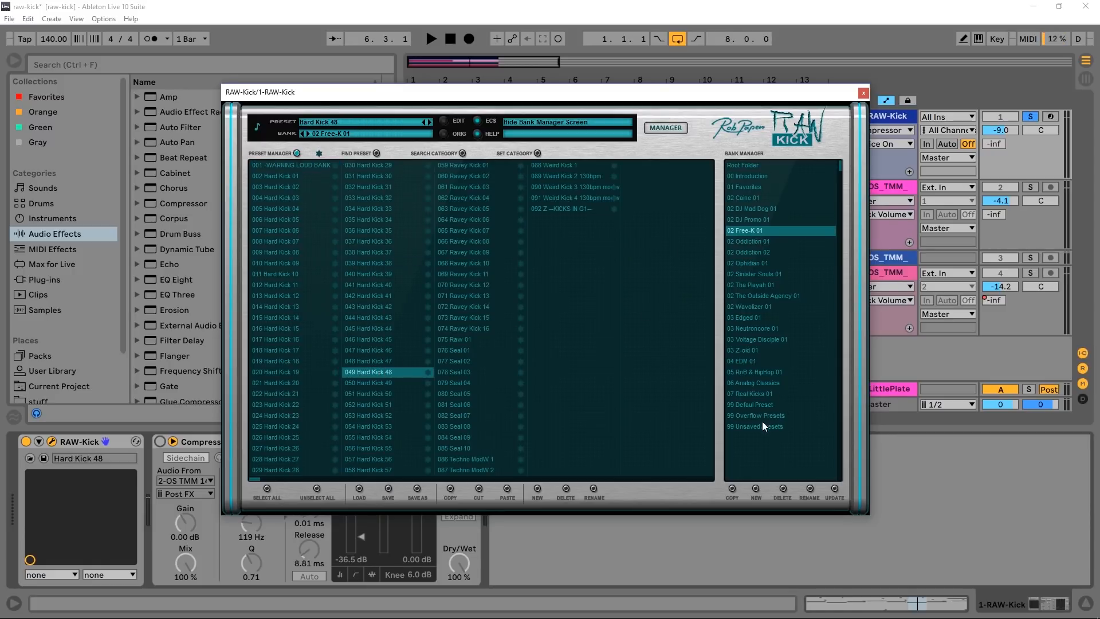
Browse the banks 06 Analog Classics, 05 RnB & HipHop 01 and 02 Caine 01 in the bank manager
left_click(754, 384)
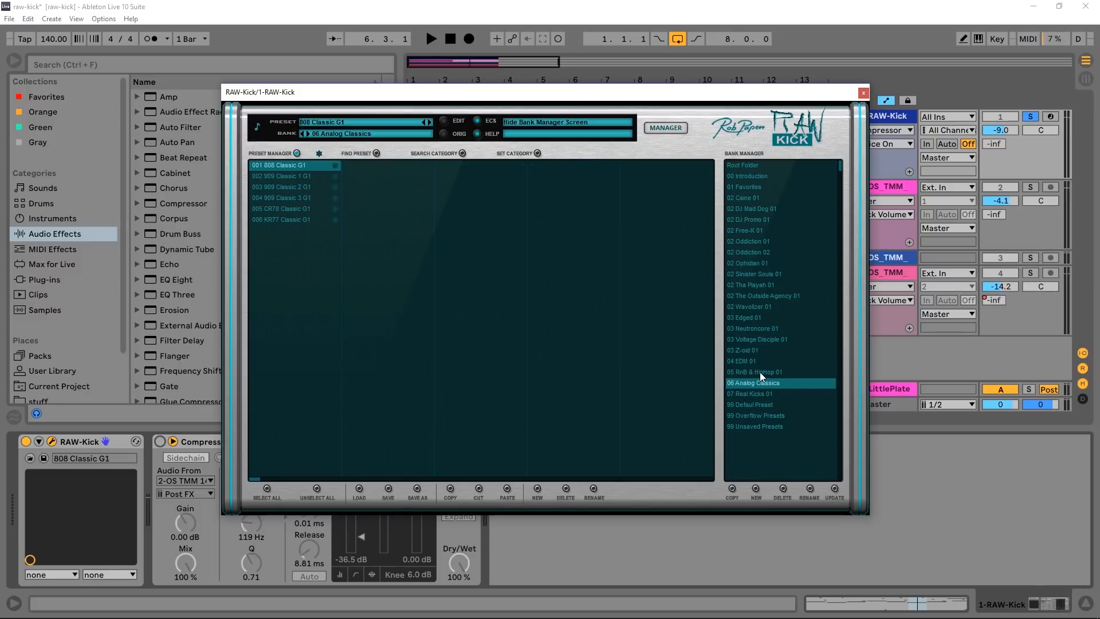
left_click(760, 373)
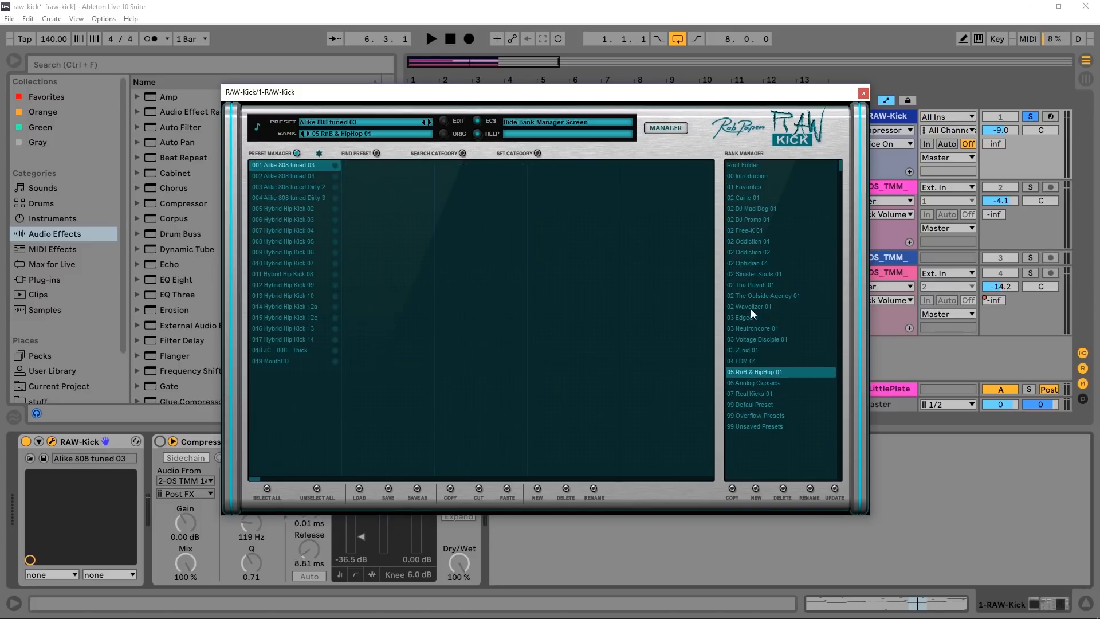
left_click(744, 196)
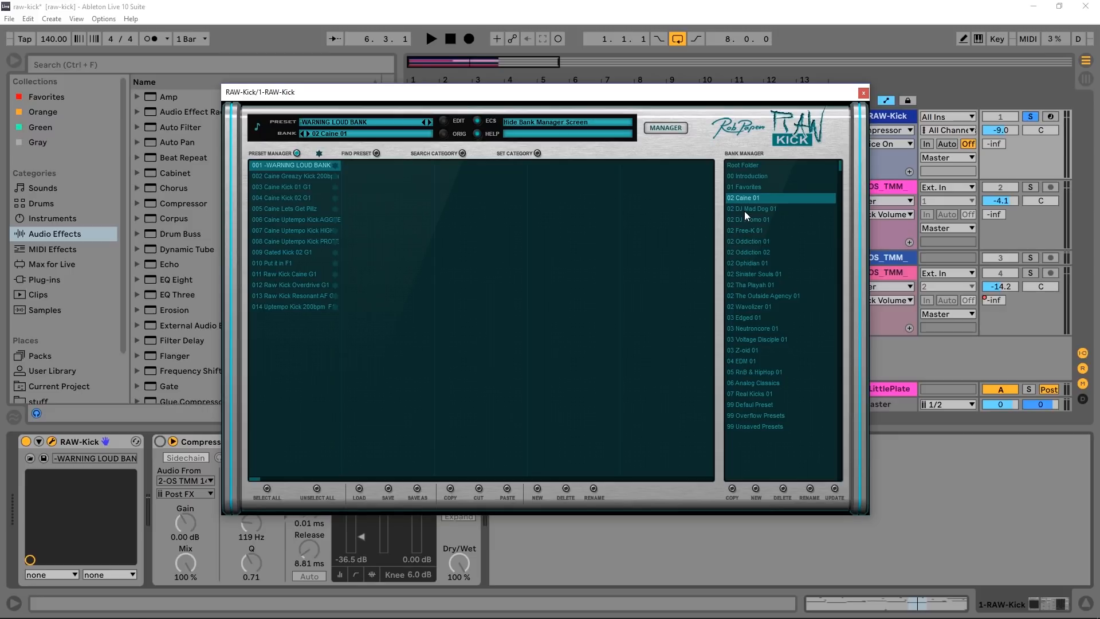
Load the Default preset from the Root Folder bank, close the bank manager and audition the kick
left_click(744, 166)
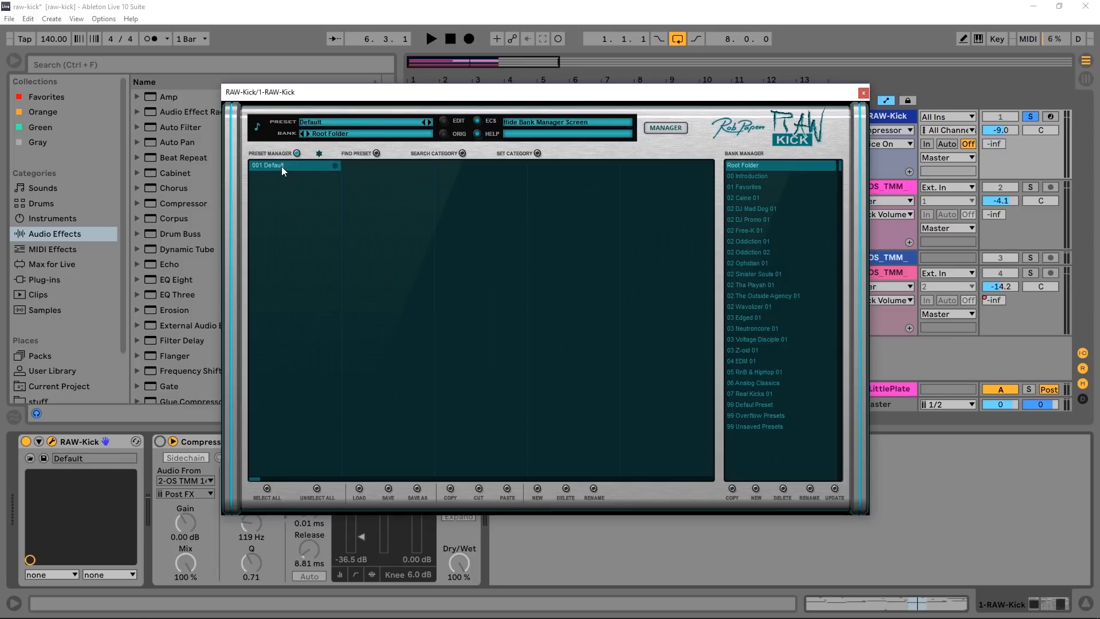
left_click(663, 127)
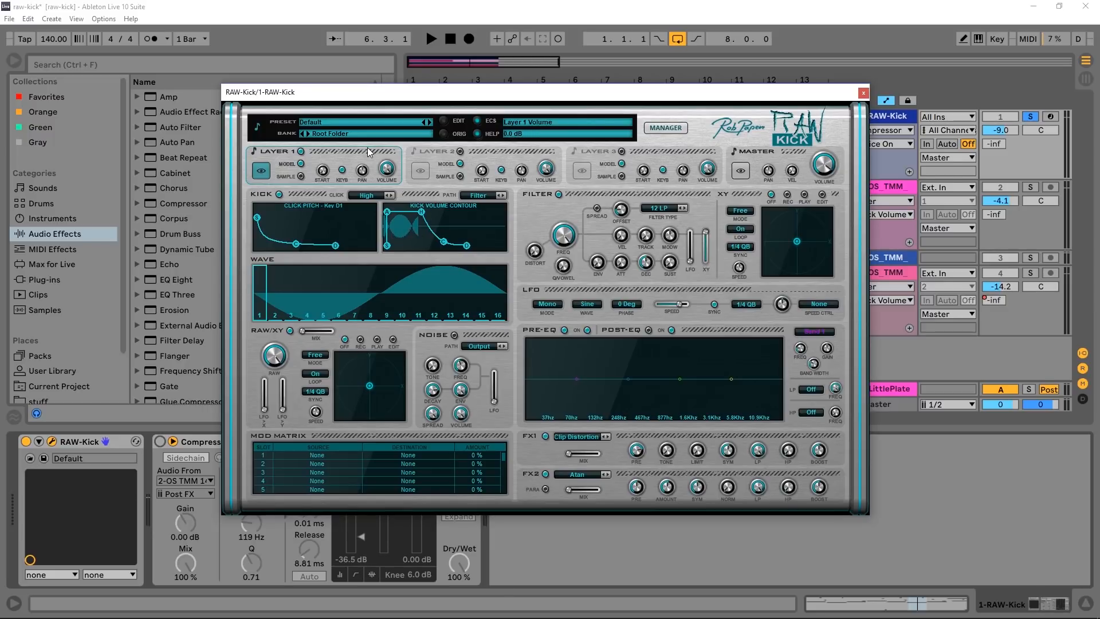
key("space")
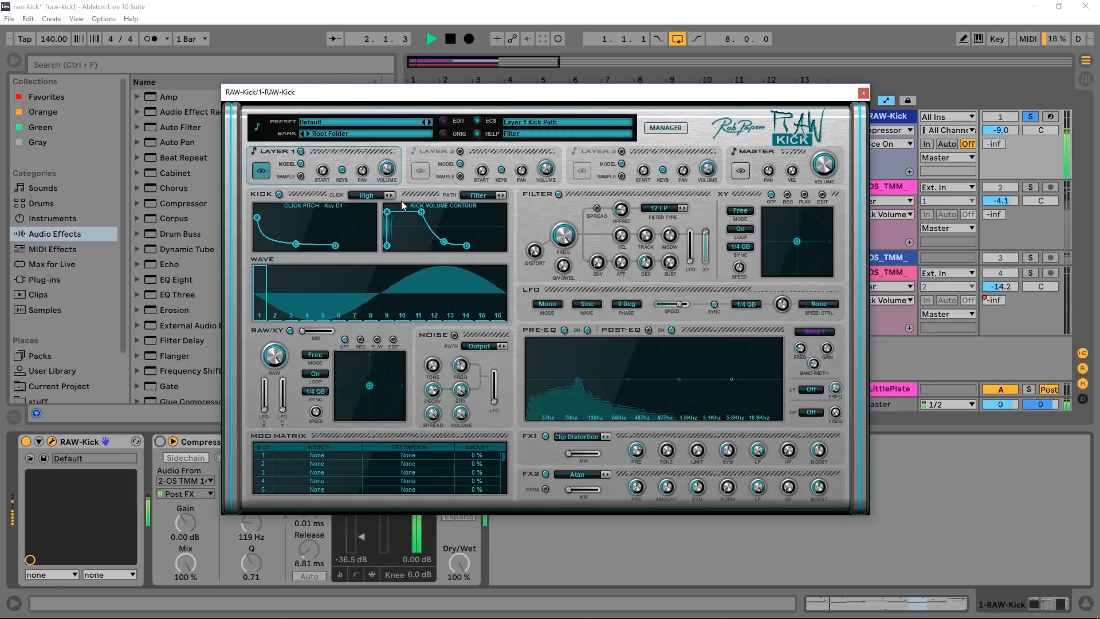
key("space")
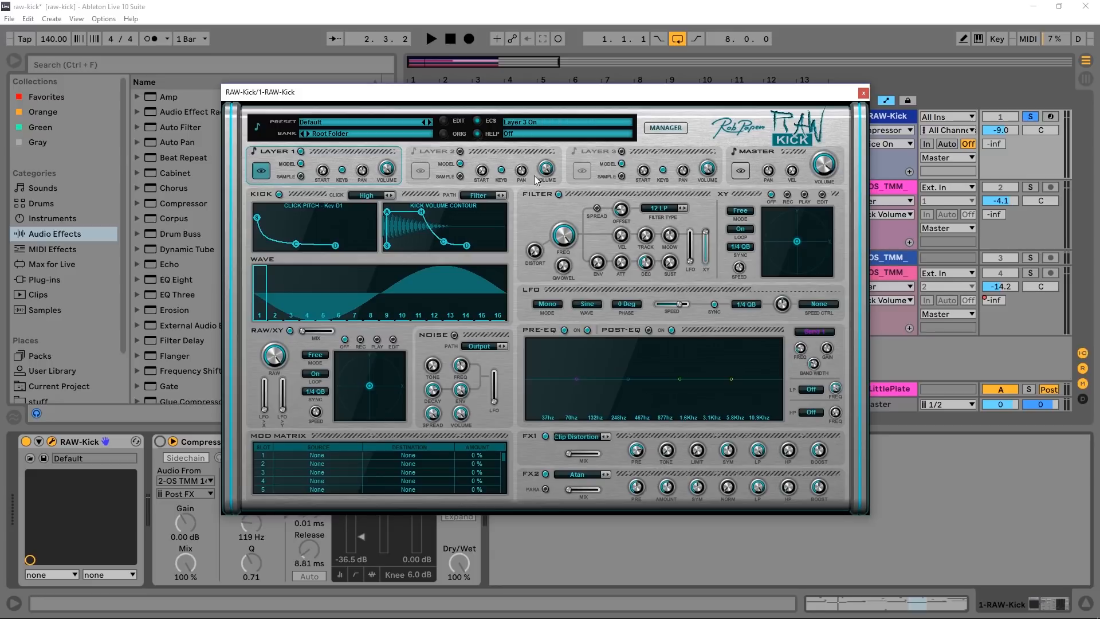
Check Layer 1's sample mode, return it to the kick model, and lengthen the hold of its kick volume contour with an audition
left_click(301, 176)
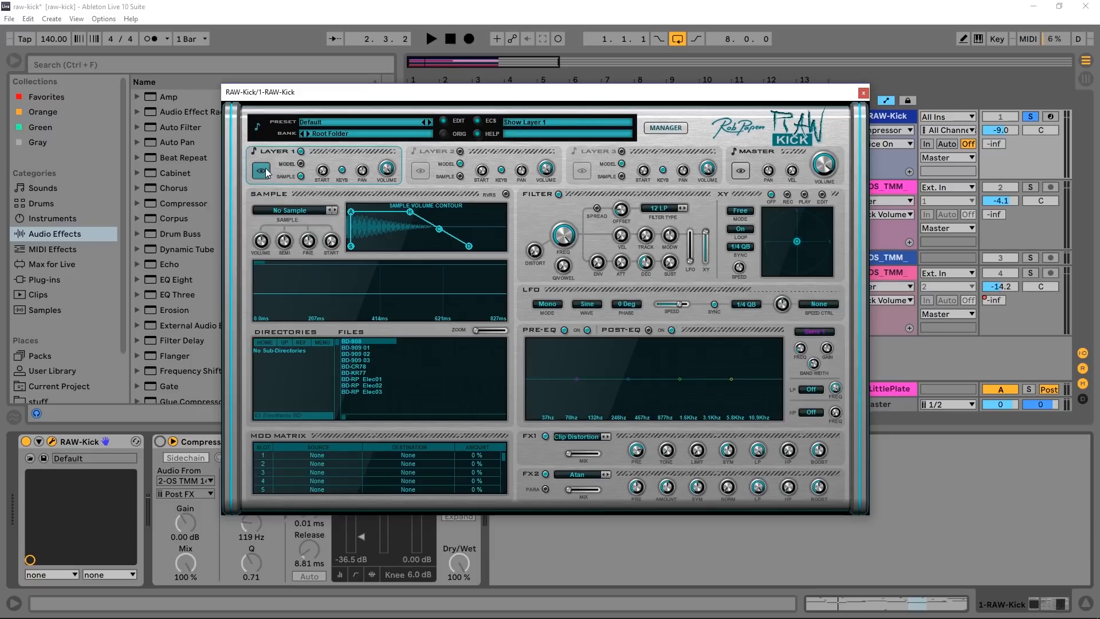
left_click(298, 164)
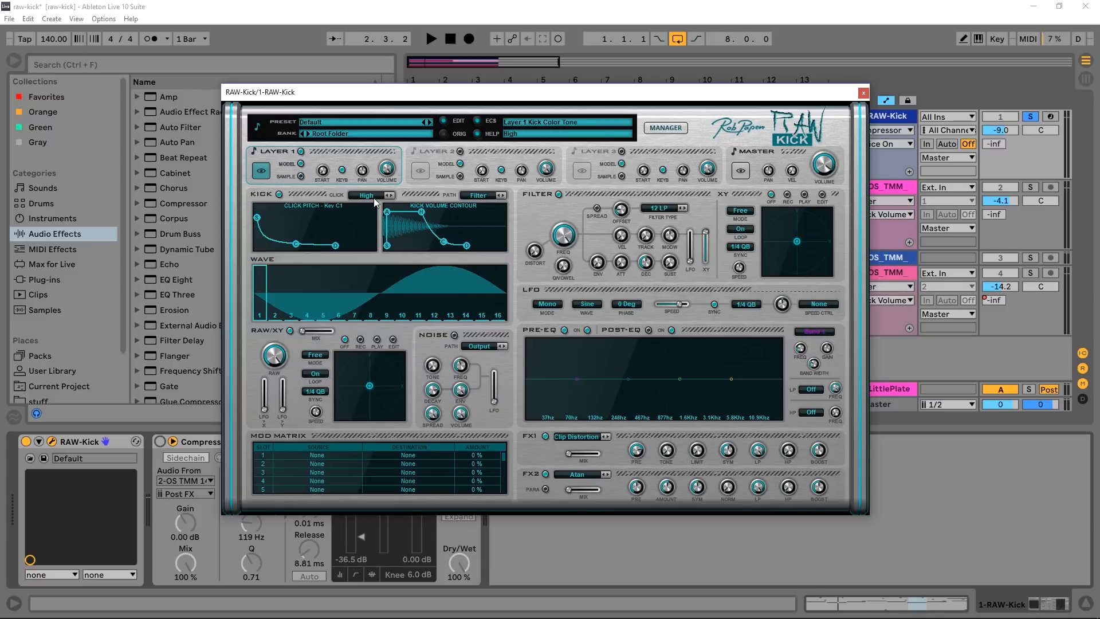
left_click_drag(422, 213, 475, 211)
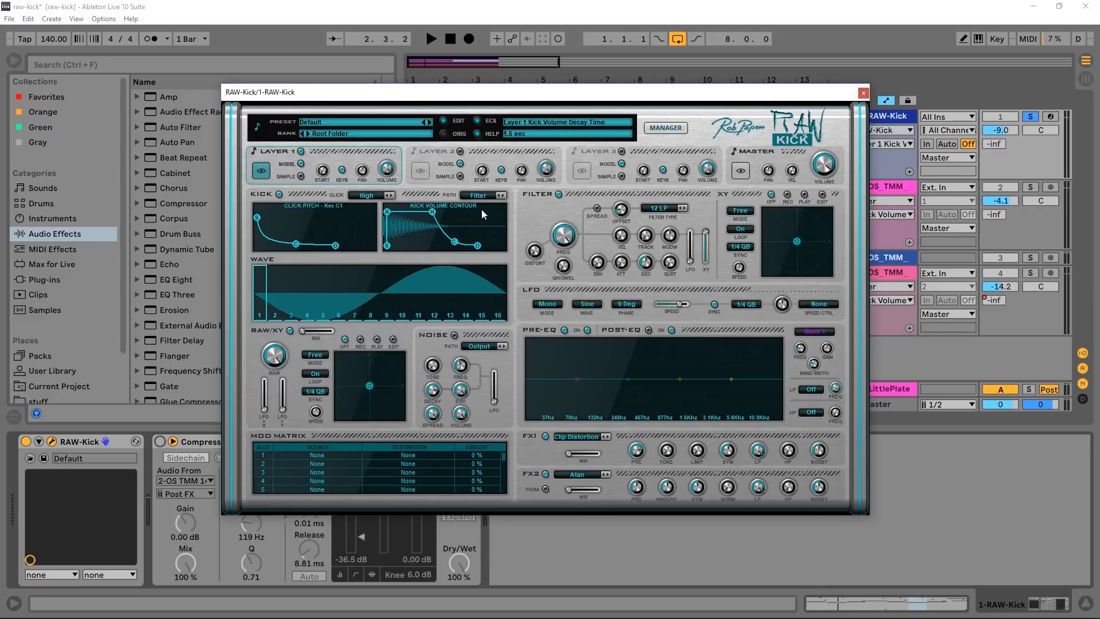
key("space")
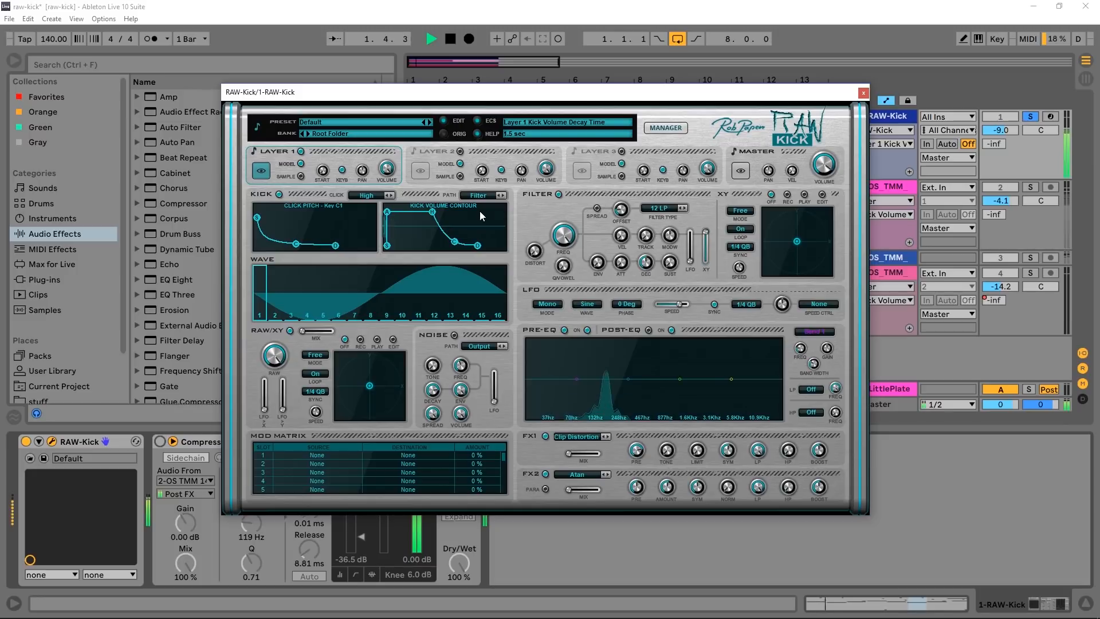
key("space")
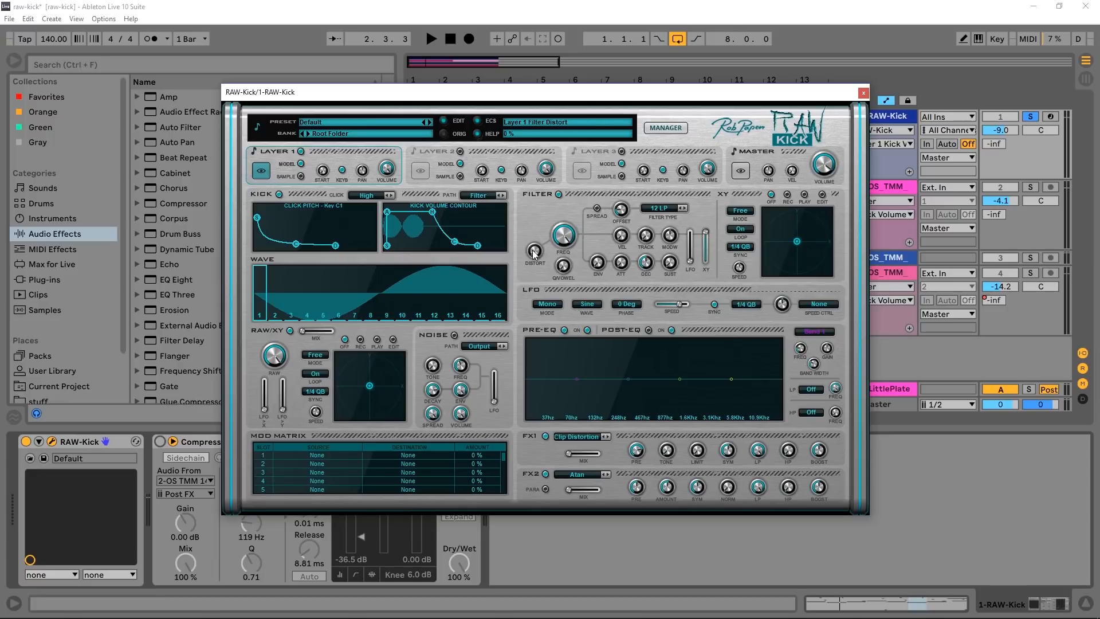
Try a higher filter distortion on Layer 1 while auditioning the kick
left_click_drag(534, 254, 536, 209)
key("space")
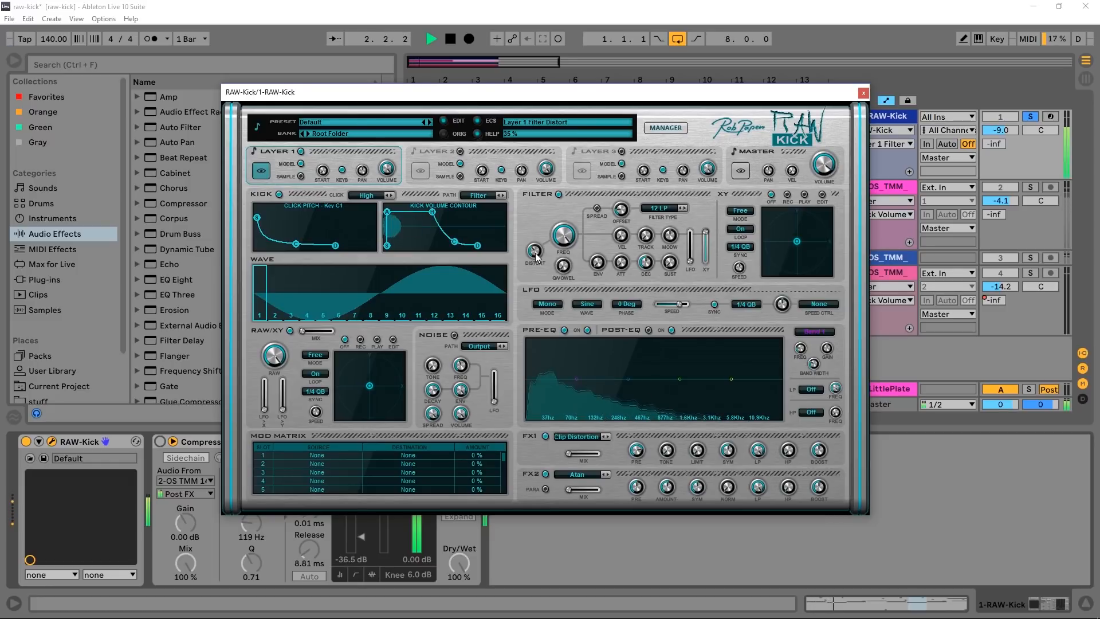
key("space")
left_click_drag(537, 244, 538, 248)
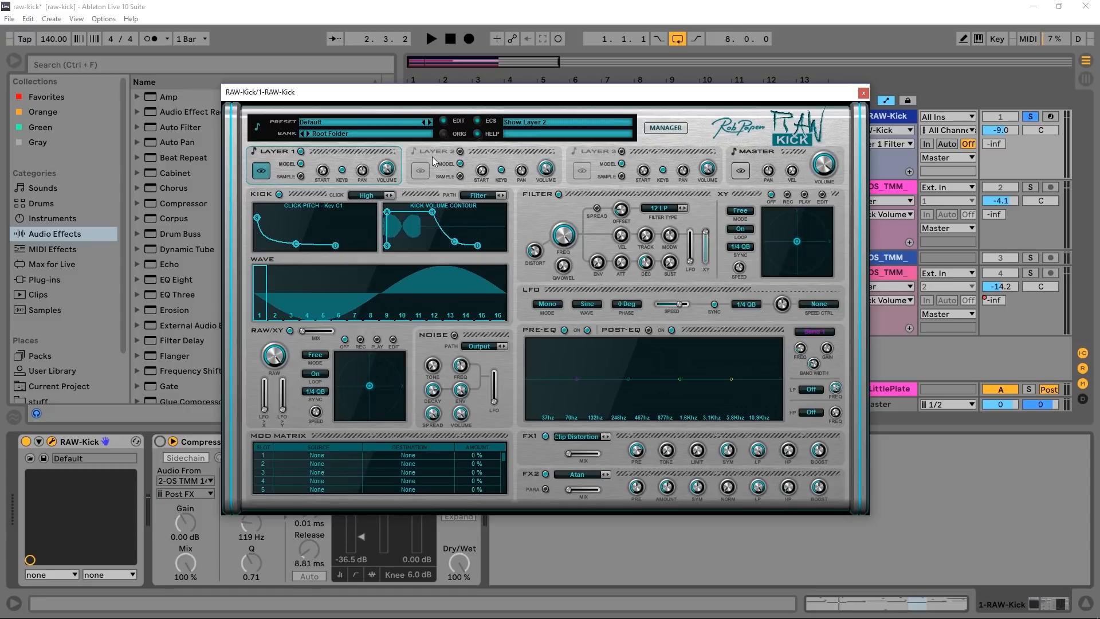
Turn on Layer 2 in sample mode, load BD-RP01 from the 04 Acoustic BD directory and audition it
left_click(459, 151)
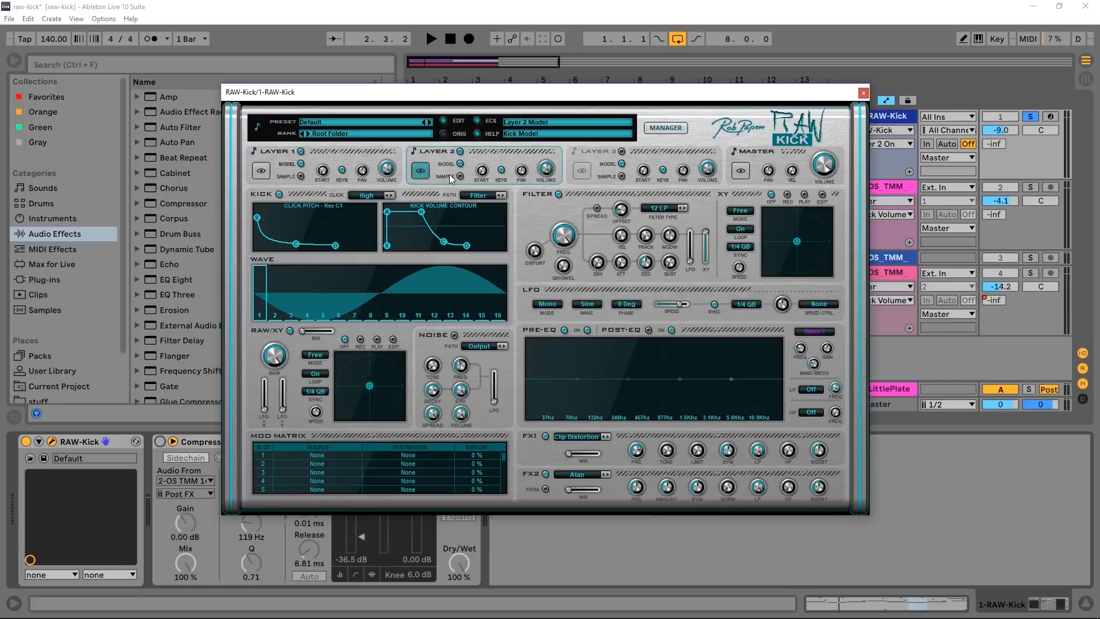
left_click(456, 176)
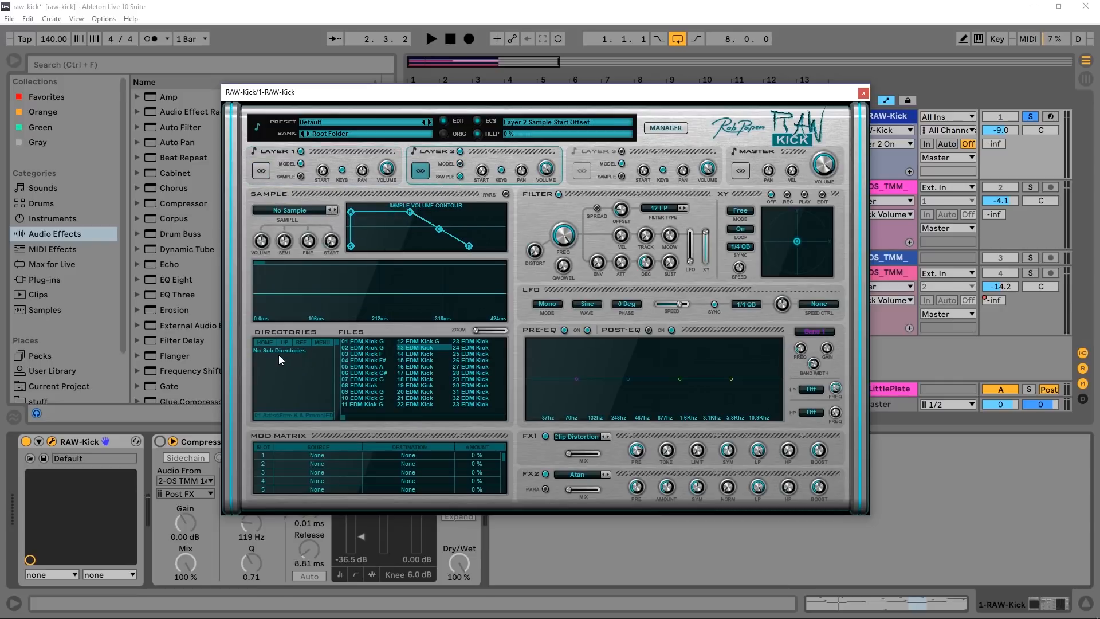
left_click(265, 344)
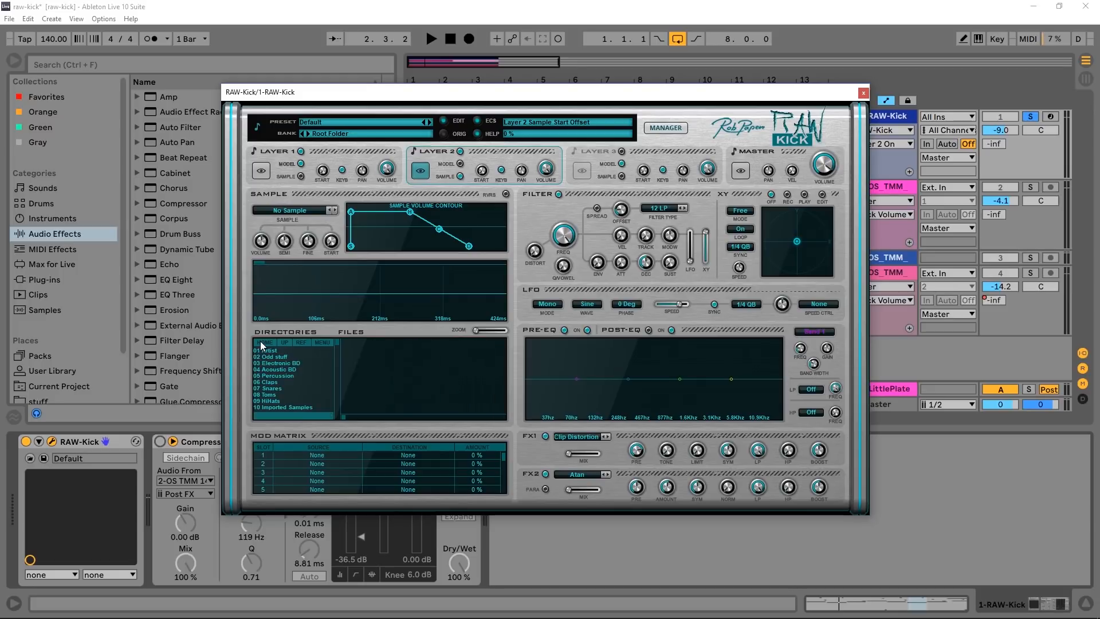
double_click(276, 369)
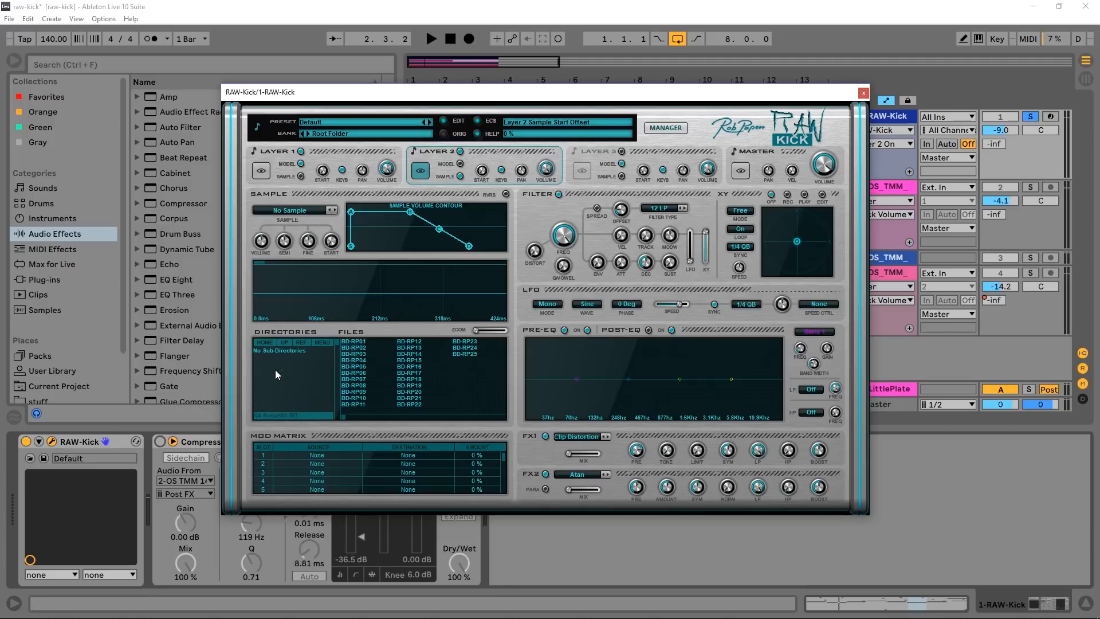
left_click(355, 341)
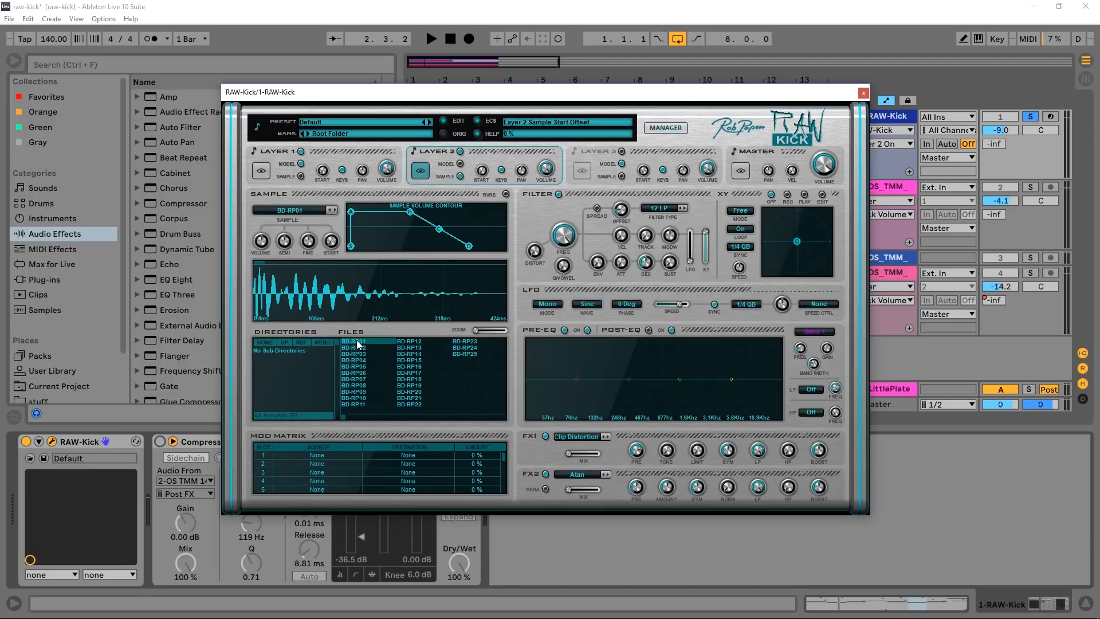
key("space")
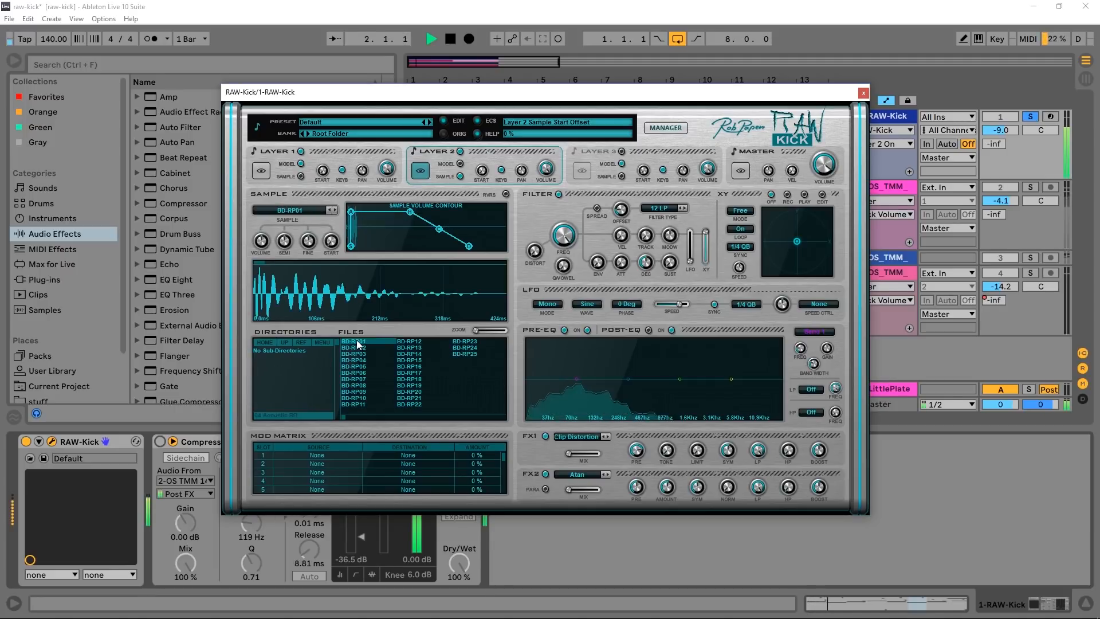
key("space")
Shorten the hold of Layer 2's sample volume contour in two passes while auditioning the layered kick
left_click_drag(407, 212, 399, 280)
key("space")
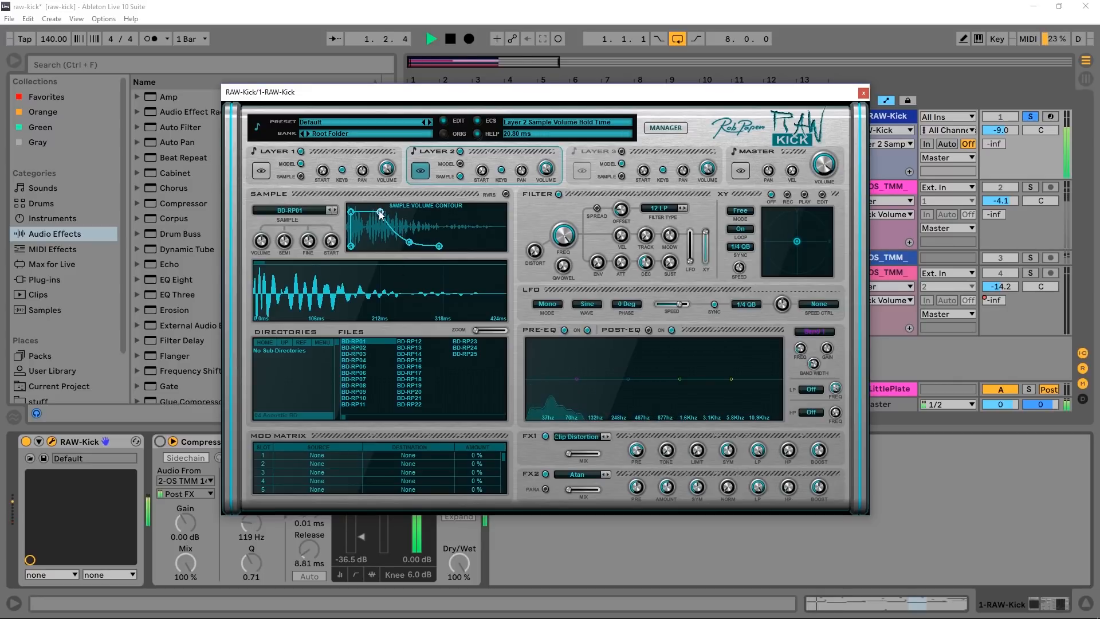
left_click_drag(380, 213, 350, 217)
key("space")
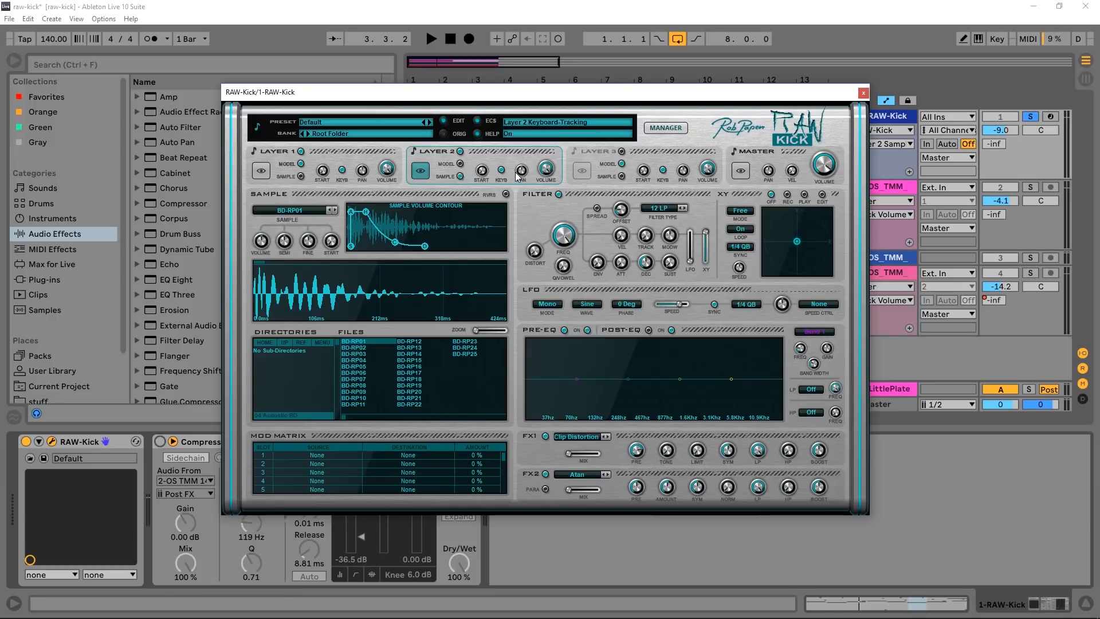
Lower Layer 2's volume and audition the layered kick
left_click_drag(544, 169, 541, 201)
key("space")
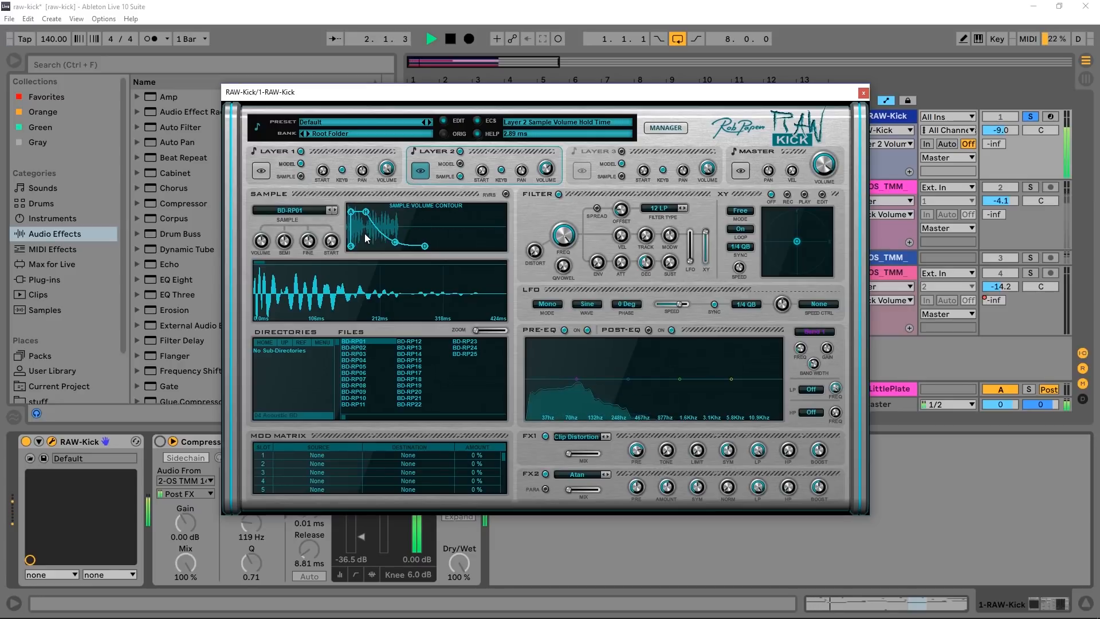
key("space")
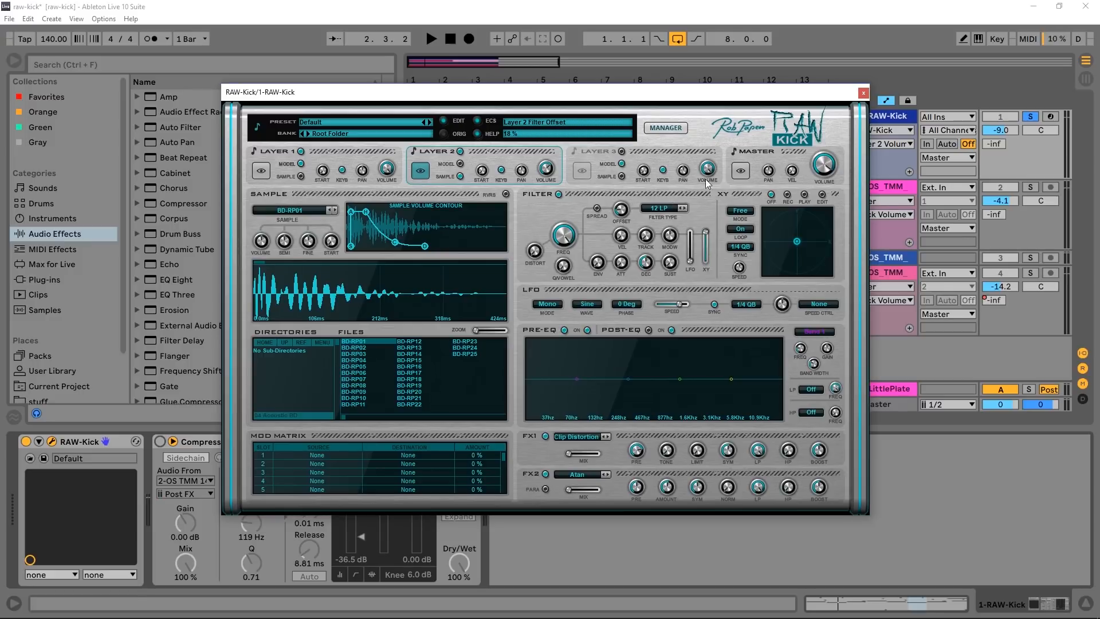
Set the master play mode to Legato and adjust the glide while auditioning the kick
left_click(741, 171)
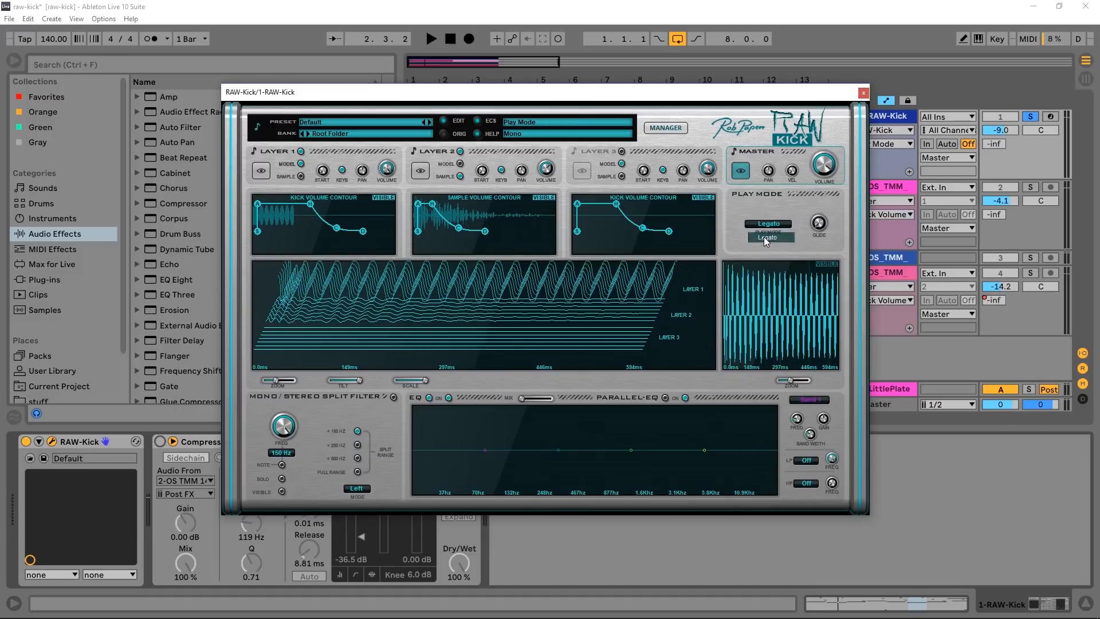
left_click(764, 236)
key("space")
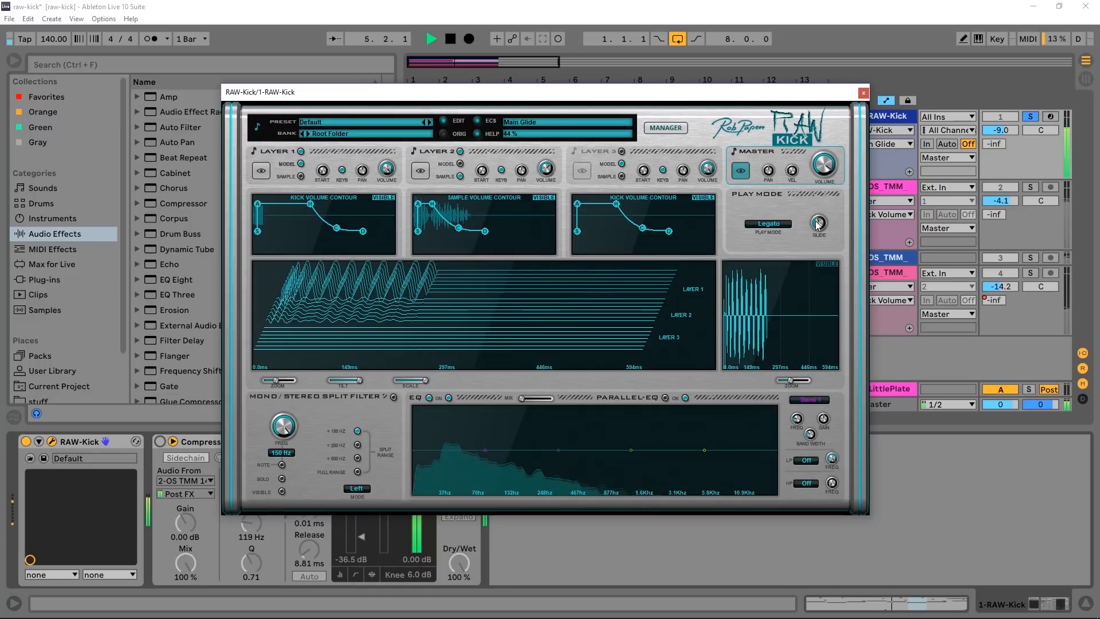
key("space")
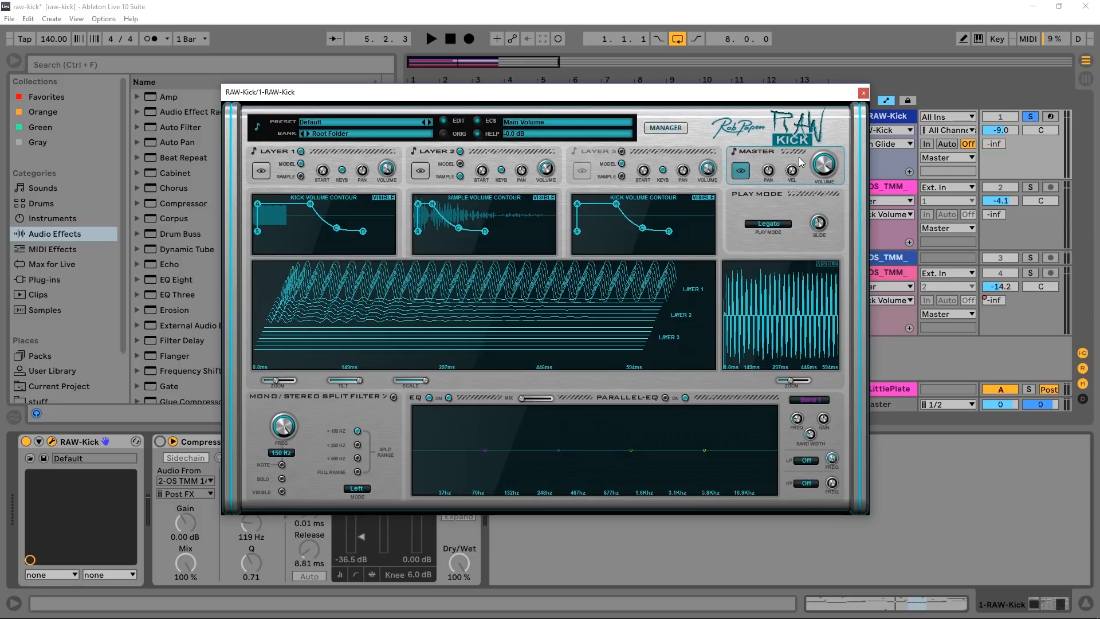
Take the kick track out of solo and play the full mix while reviewing Layer 1's settings
left_click(1028, 118)
key("space")
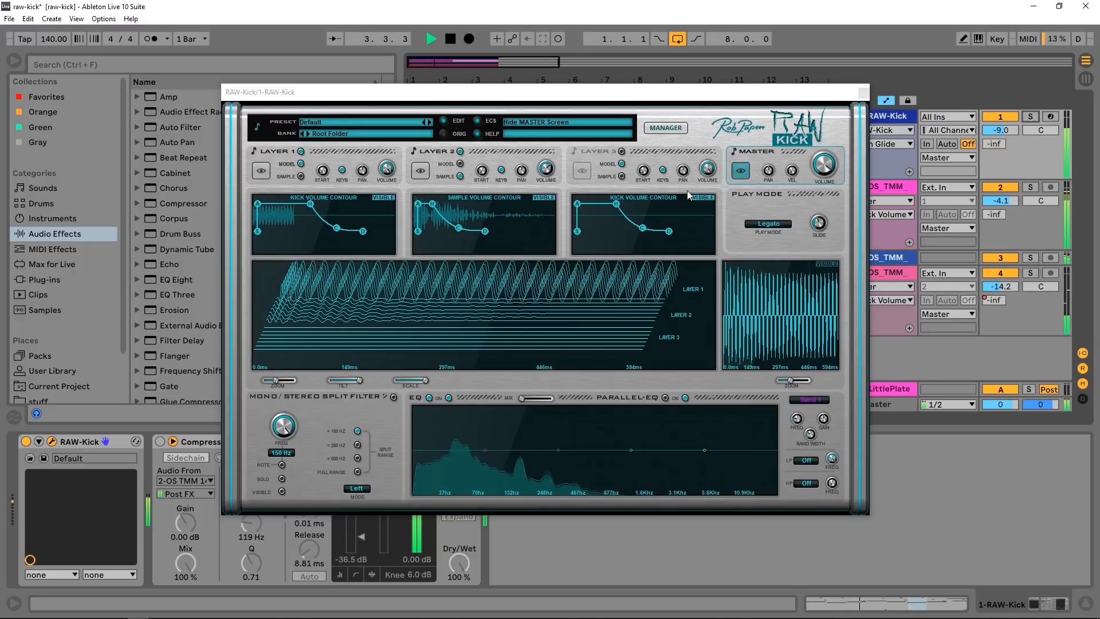
left_click(257, 172)
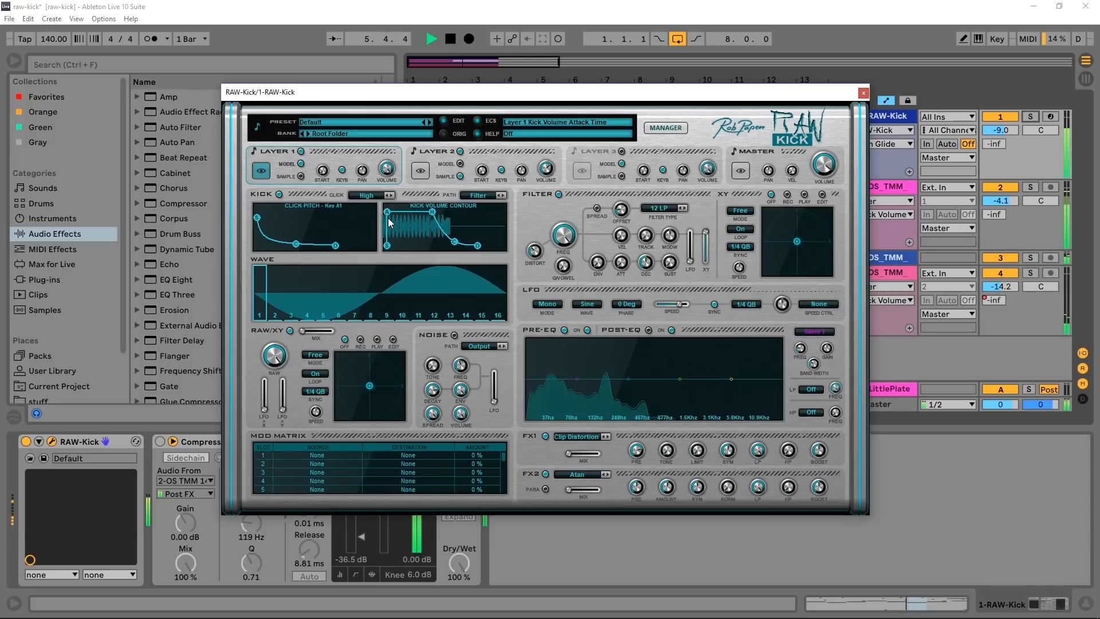
key("space")
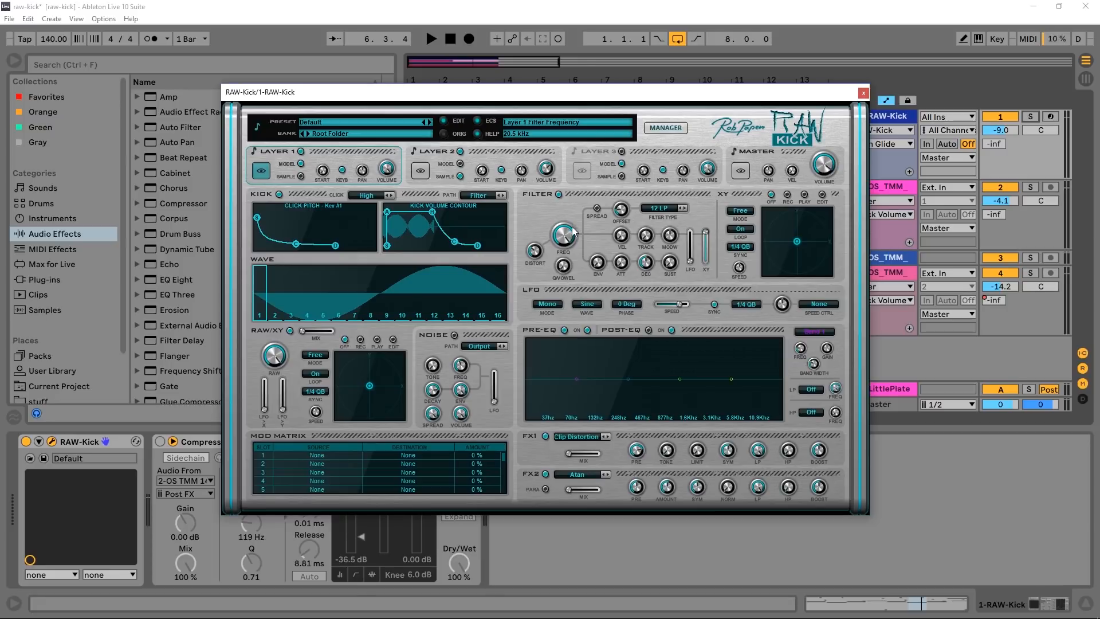
Load Hybrid Hip Kick 02 from the 05 RnB & HipHop 01 bank and audition it with the kick track soloed
left_click(666, 129)
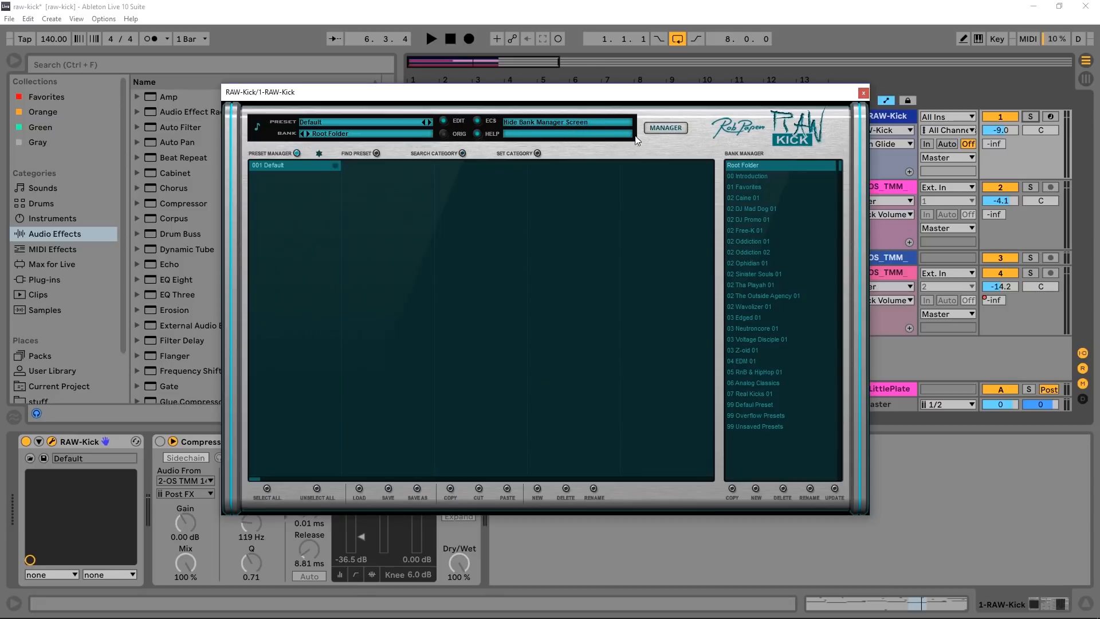
left_click(743, 372)
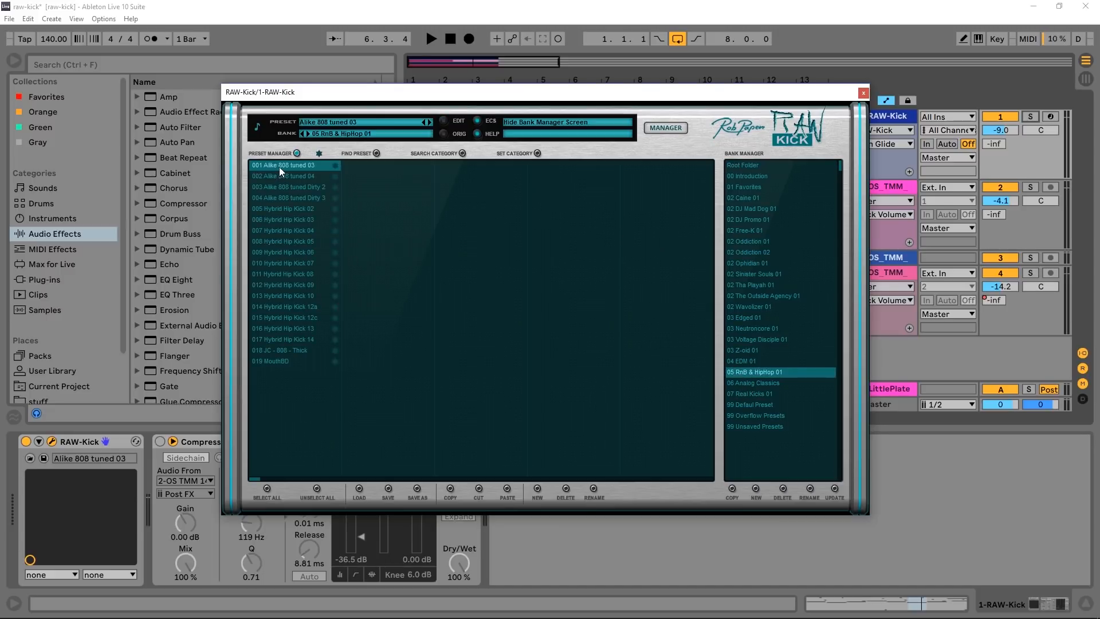
left_click(288, 209)
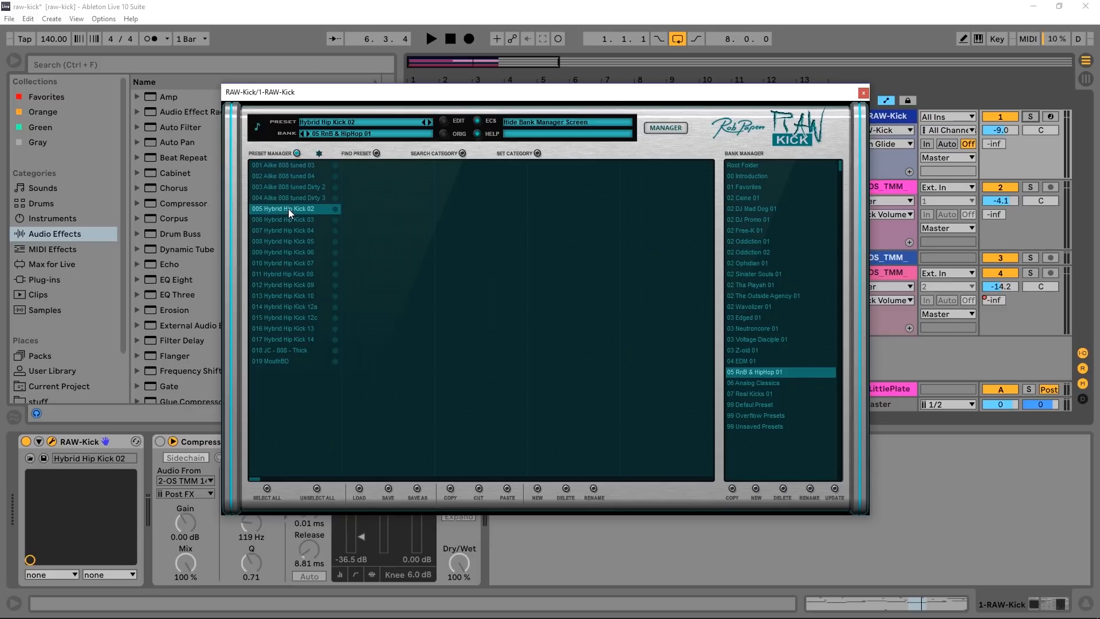
left_click(1030, 117)
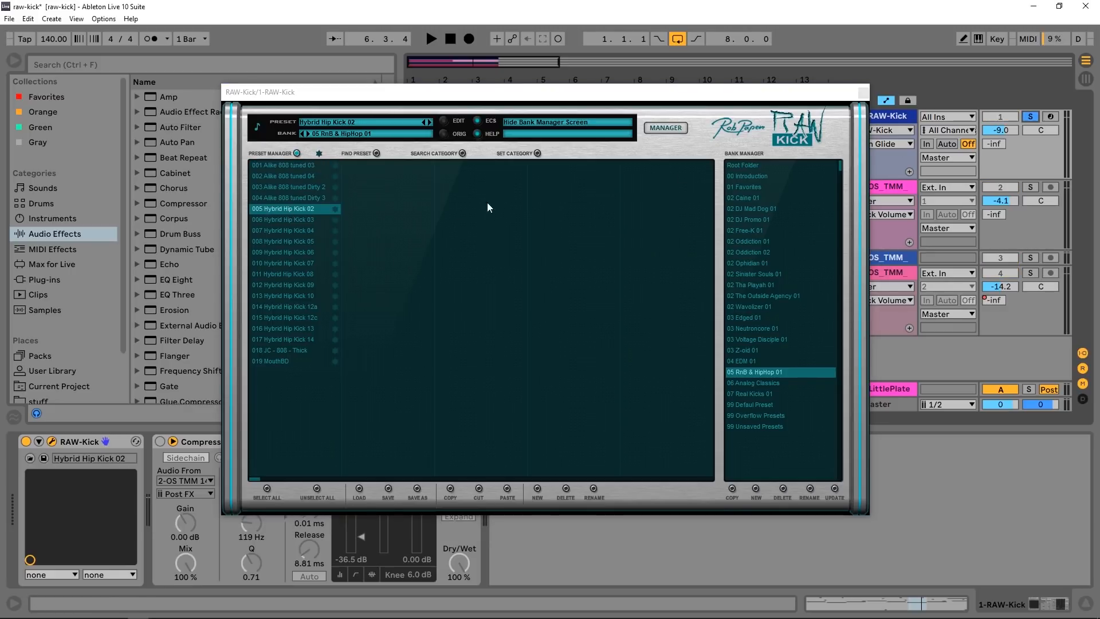
key("space")
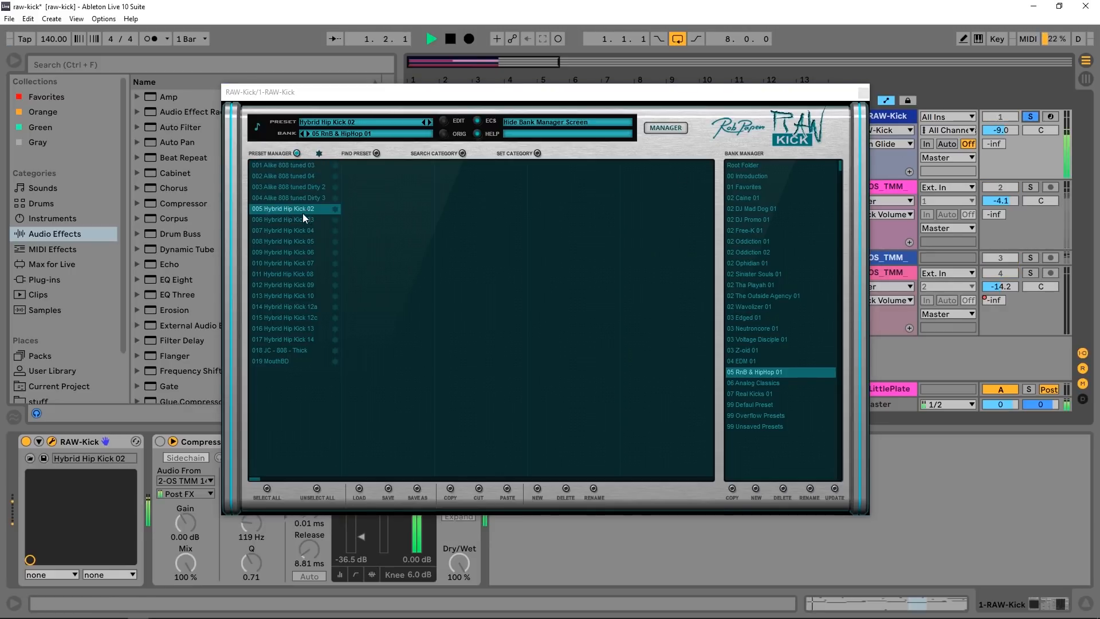
Audition the presets Hybrid Hip Kick 03, 04 and 05 one after another
left_click(298, 219)
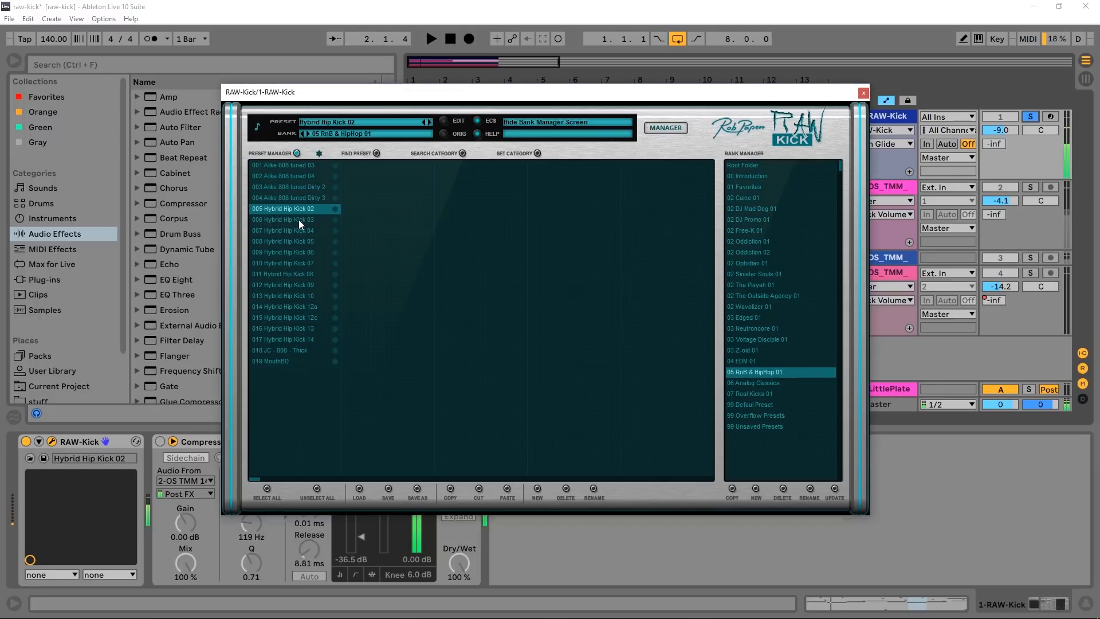
left_click(298, 219)
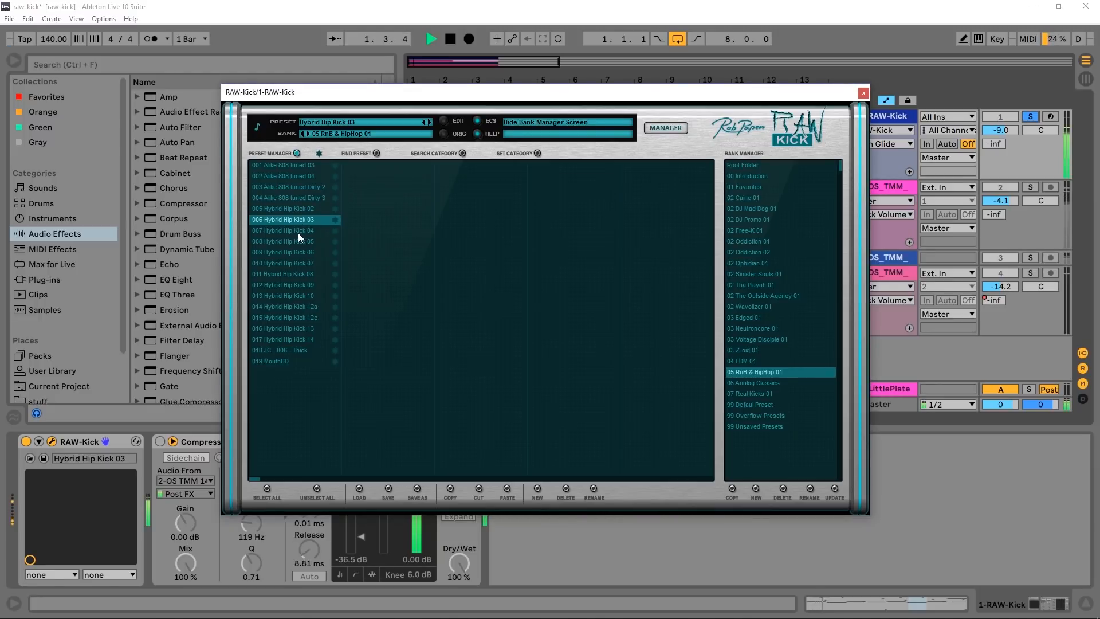
left_click(298, 230)
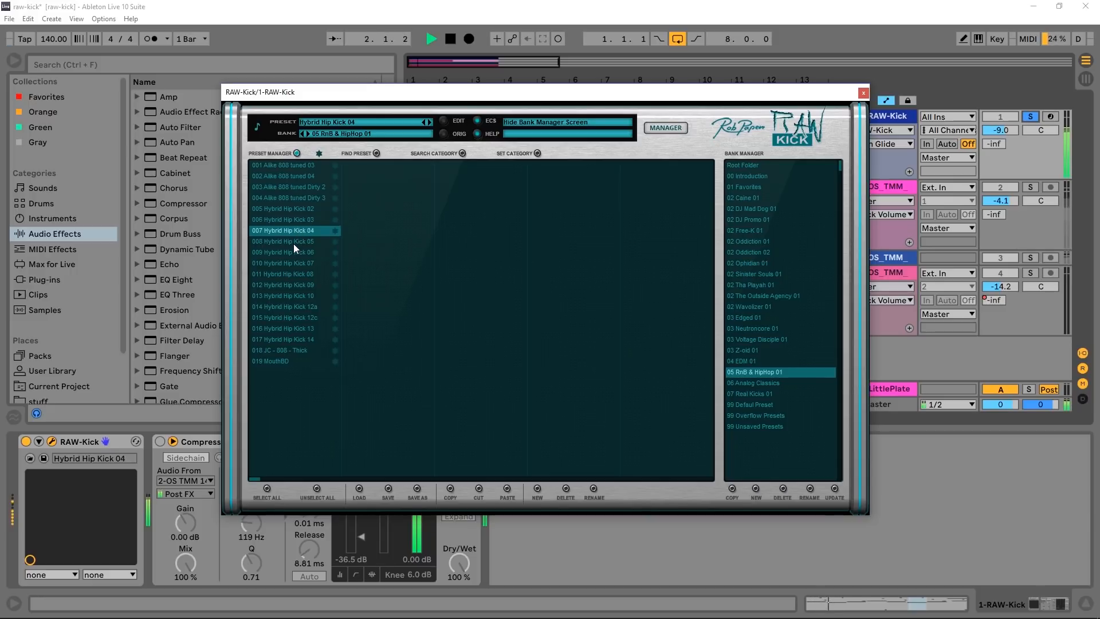
key("space")
left_click(294, 242)
key("space")
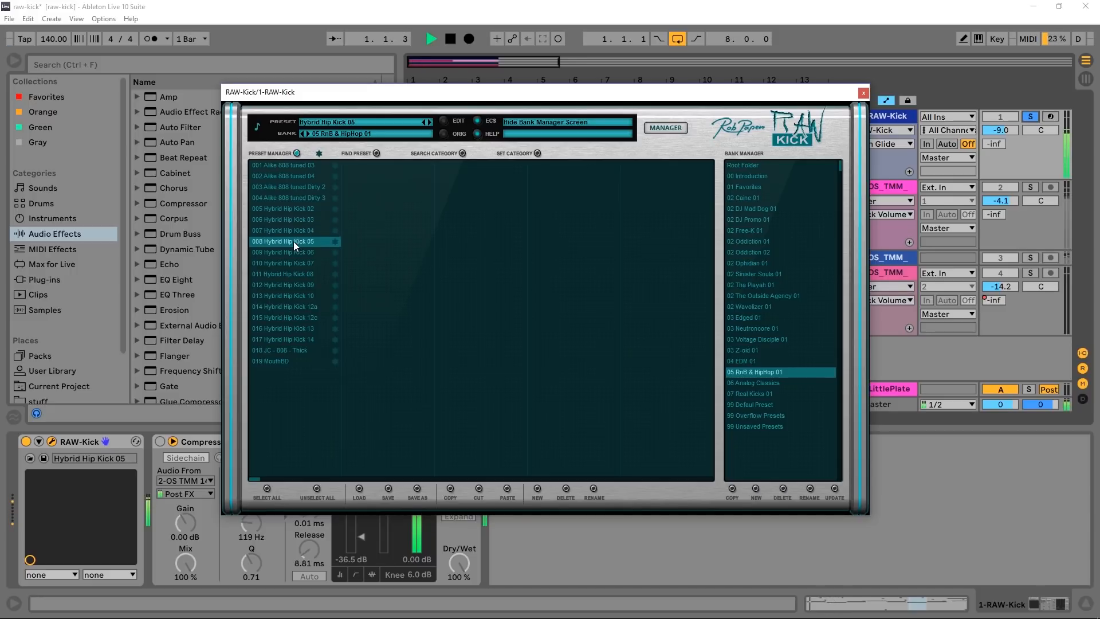
key("space")
Audition EDM Kick 005 from the 04 EDM 01 bank and load EDM Kick 010
left_click(744, 361)
left_click(281, 207)
key("space")
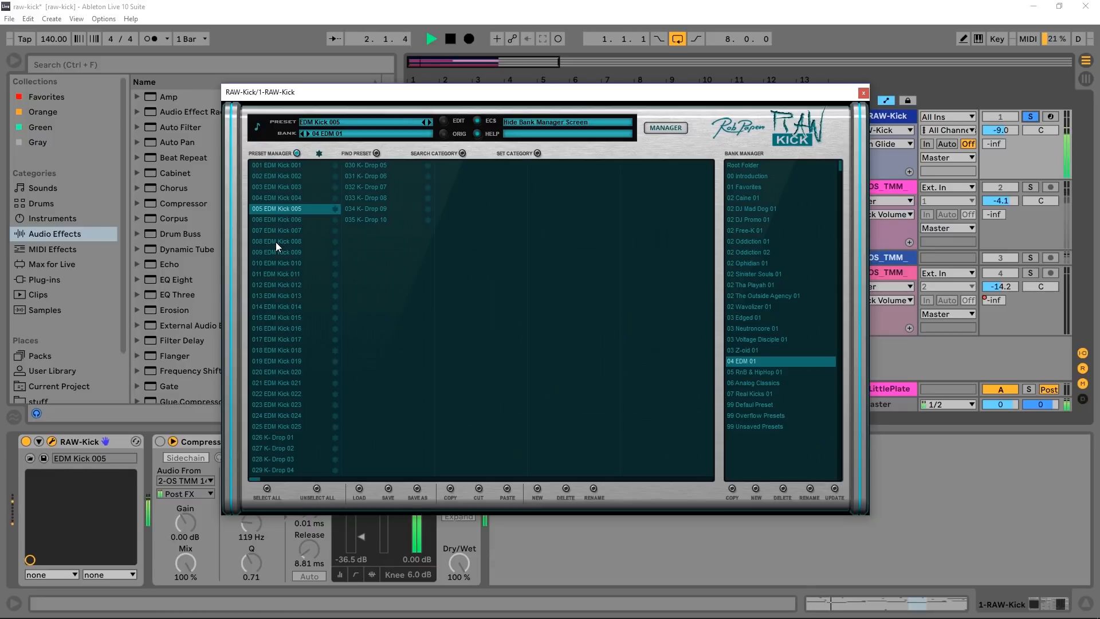
key("space")
left_click(277, 263)
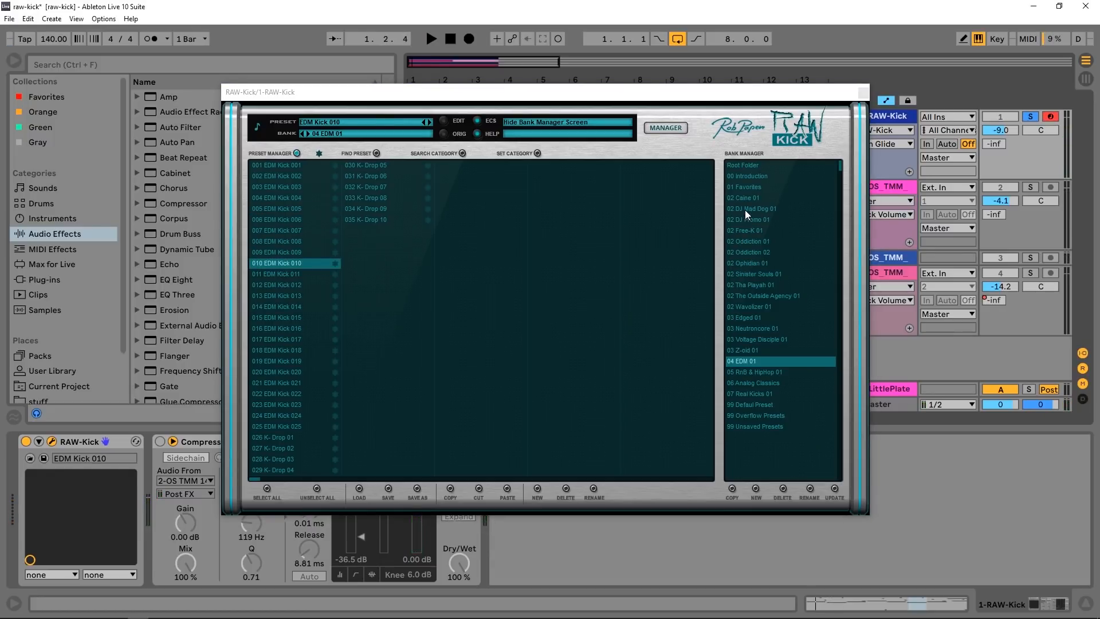
Audition the presets Dog 04 and Dog 09 from the 02 DJ Mad Dog 01 bank
left_click(745, 209)
left_click(267, 209)
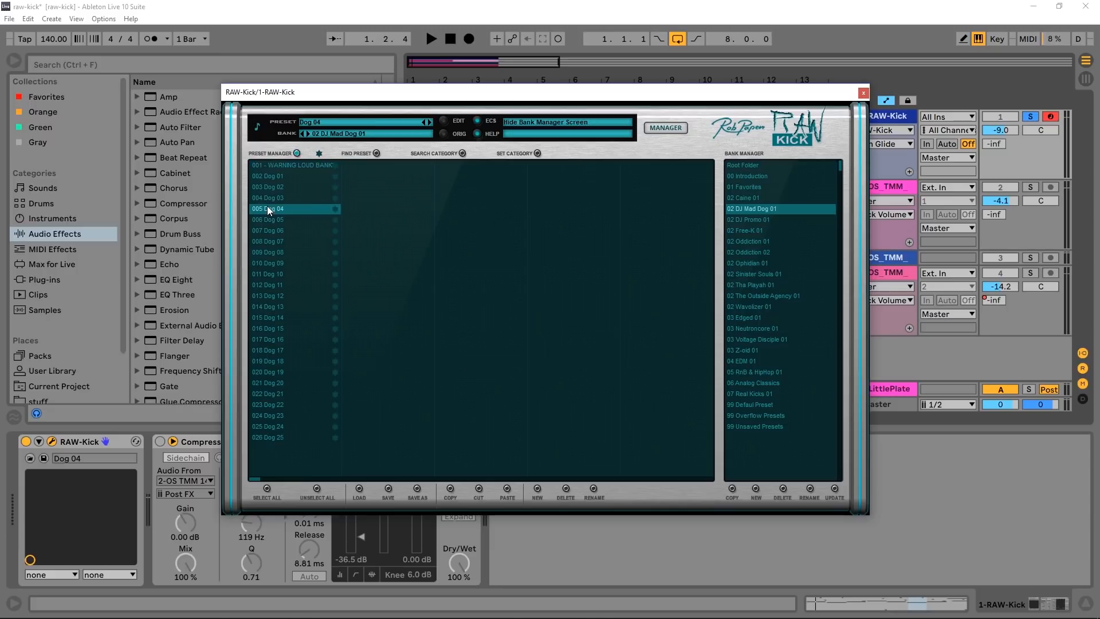
key("space")
key("space")
left_click(267, 263)
key("space")
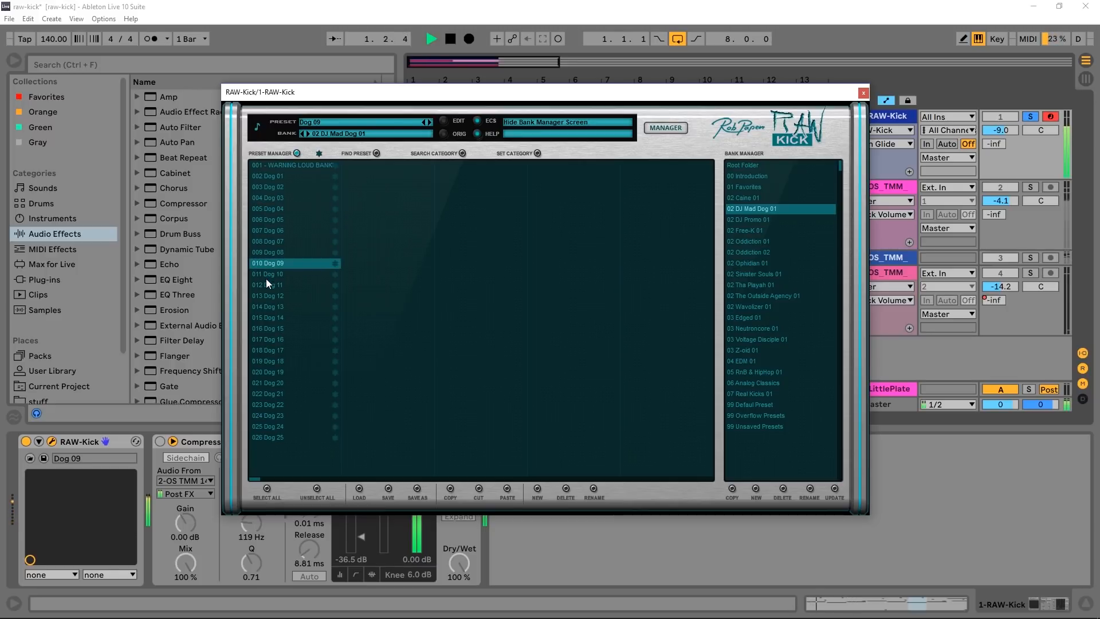
Audition the preset Dog 13, and load and audition Dog 17
left_click(267, 307)
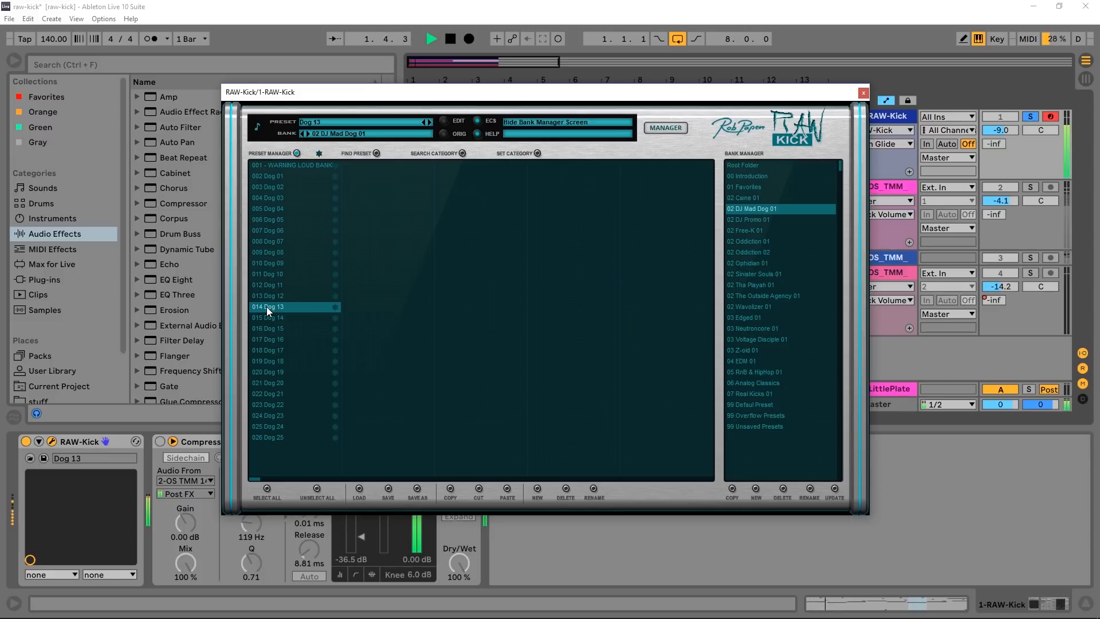
key("space")
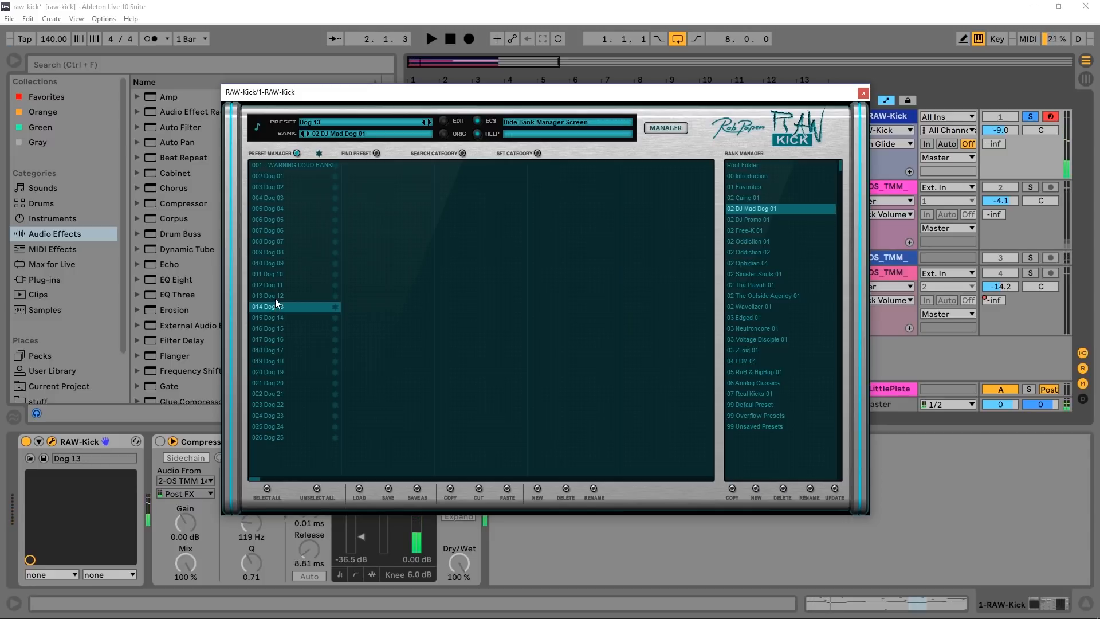
left_click(272, 351)
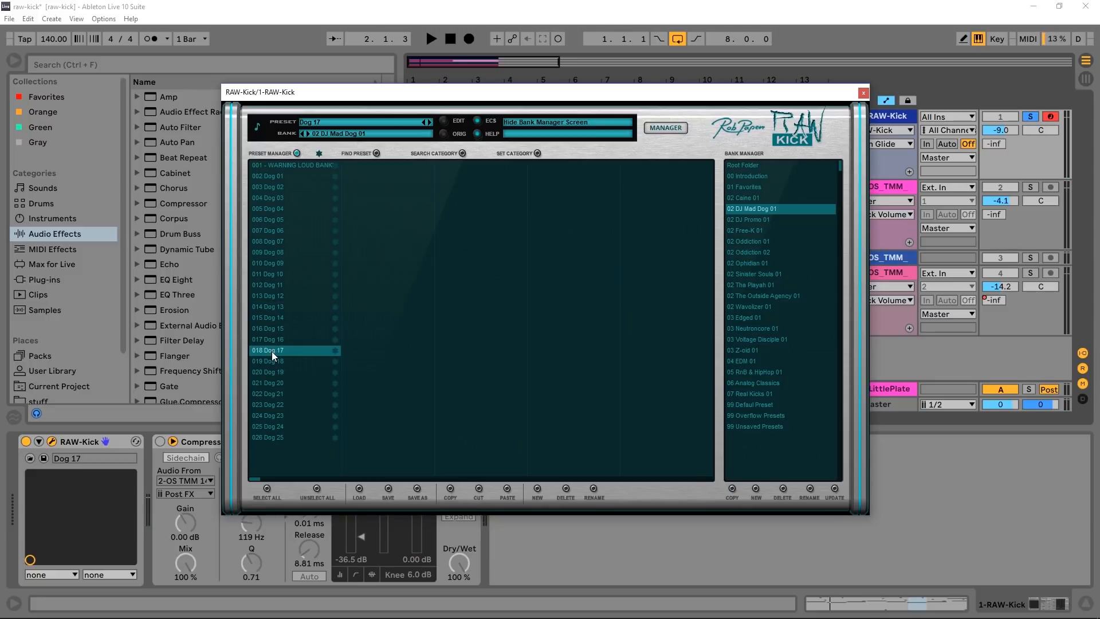
key("space")
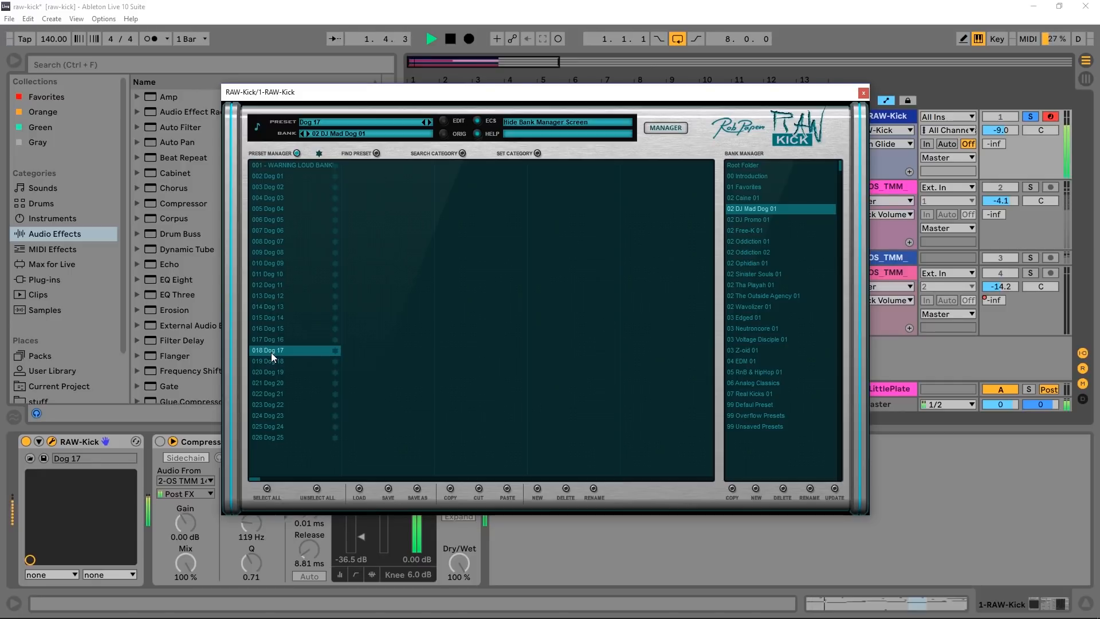
key("space")
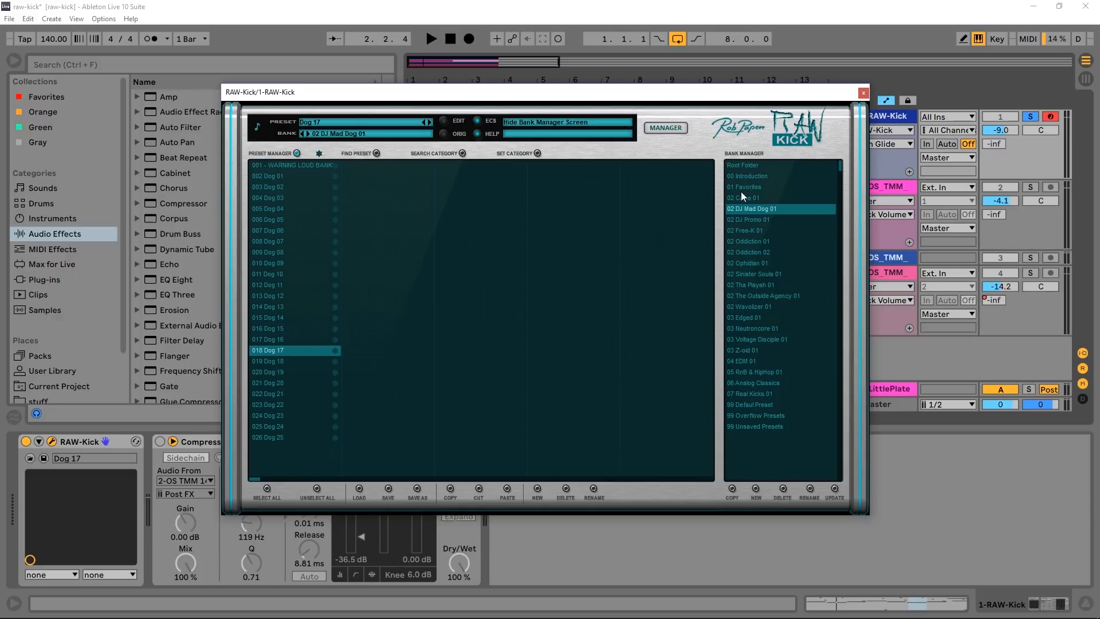
Close the preset manager, move Layer 1's filter XY point to X -13 %, Y -30 %, and try its Rec, Play and Off modes
left_click(665, 132)
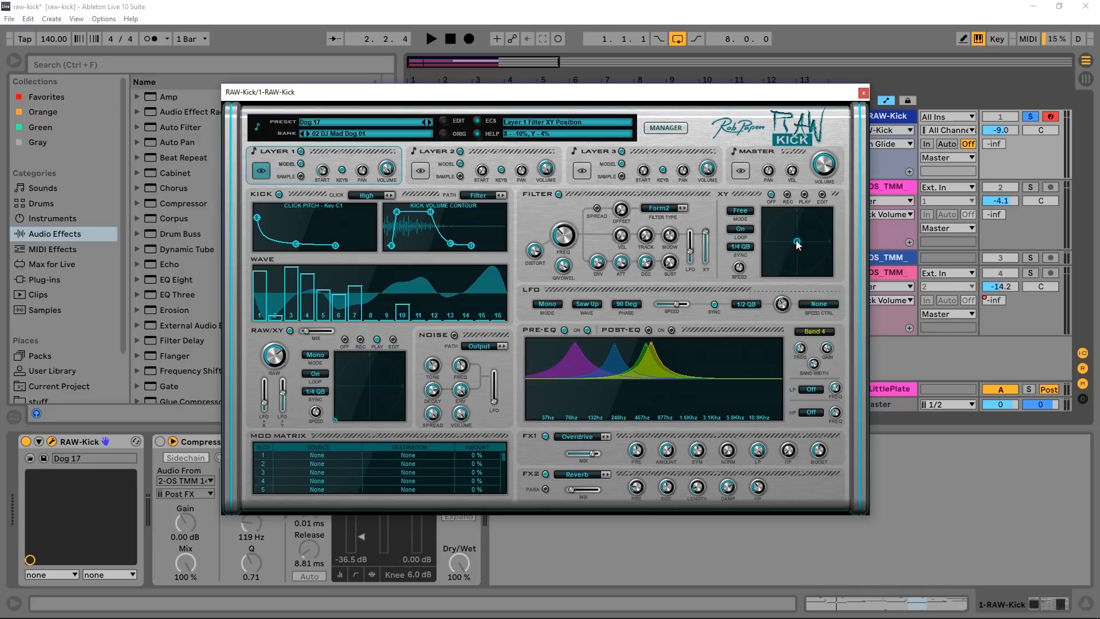
mouse_move(796, 241)
left_mouse_down()
mouse_move(793, 218)
mouse_move(795, 252)
mouse_move(782, 266)
mouse_move(812, 227)
mouse_move(792, 252)
left_mouse_up()
left_click(787, 196)
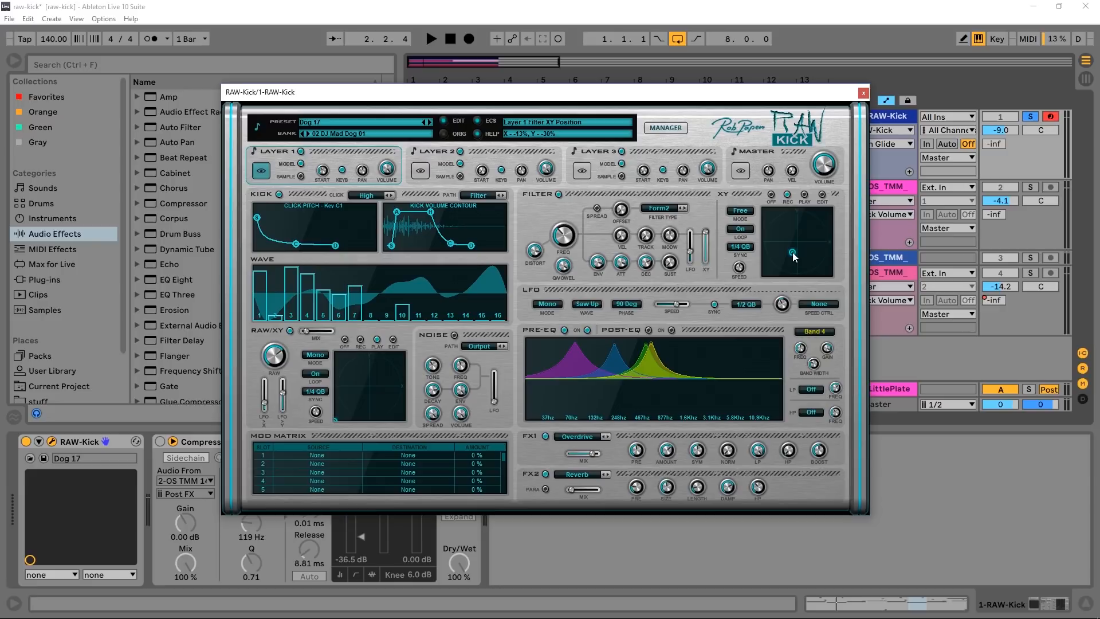
left_click(802, 194)
left_click(771, 196)
Toggle Layer 1's noise section and compare the settings of Layers 1 and 2
left_click(454, 335)
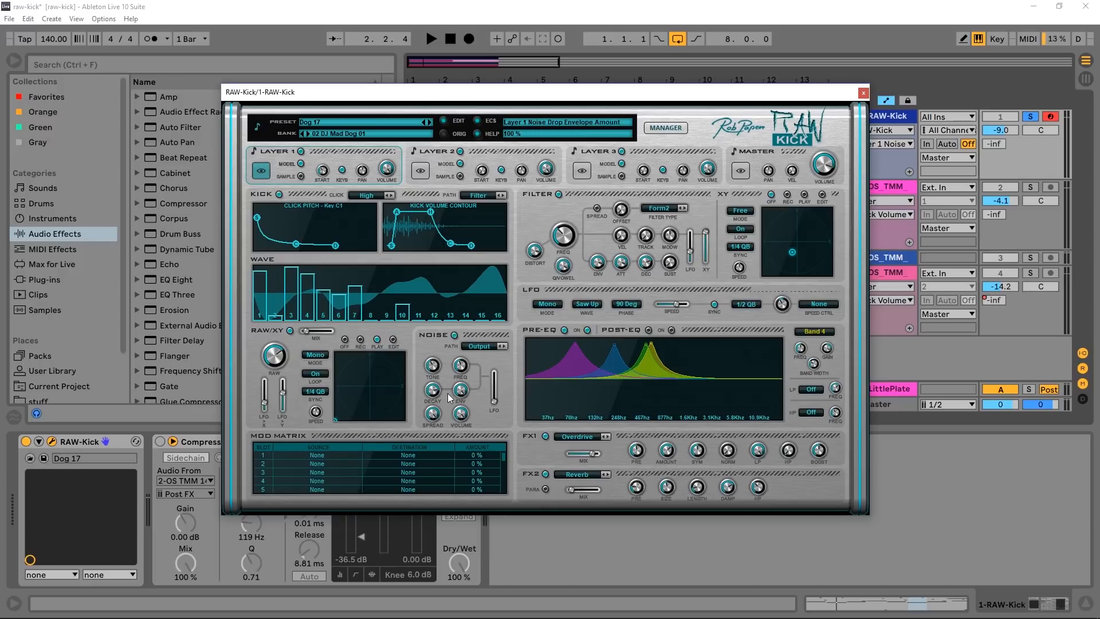
left_click(453, 335)
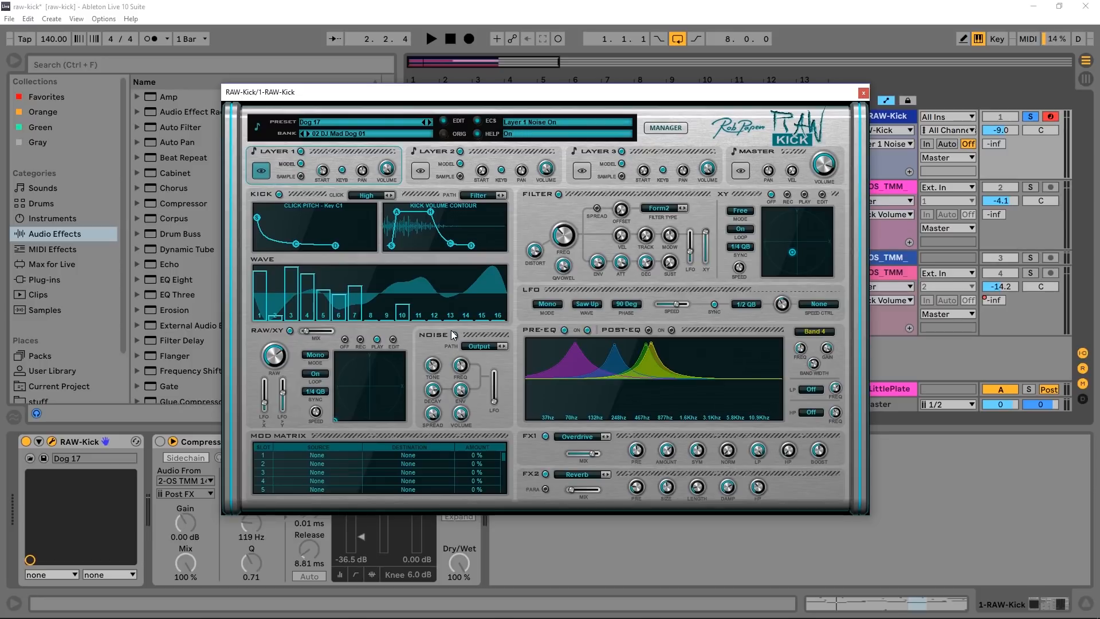
left_click(424, 168)
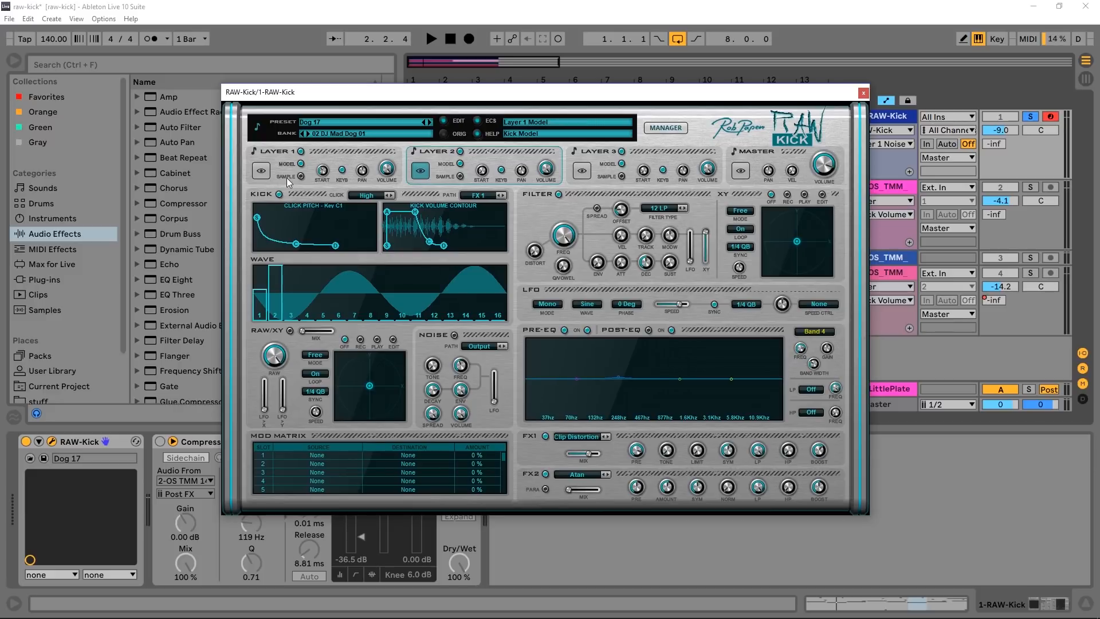
left_click(256, 171)
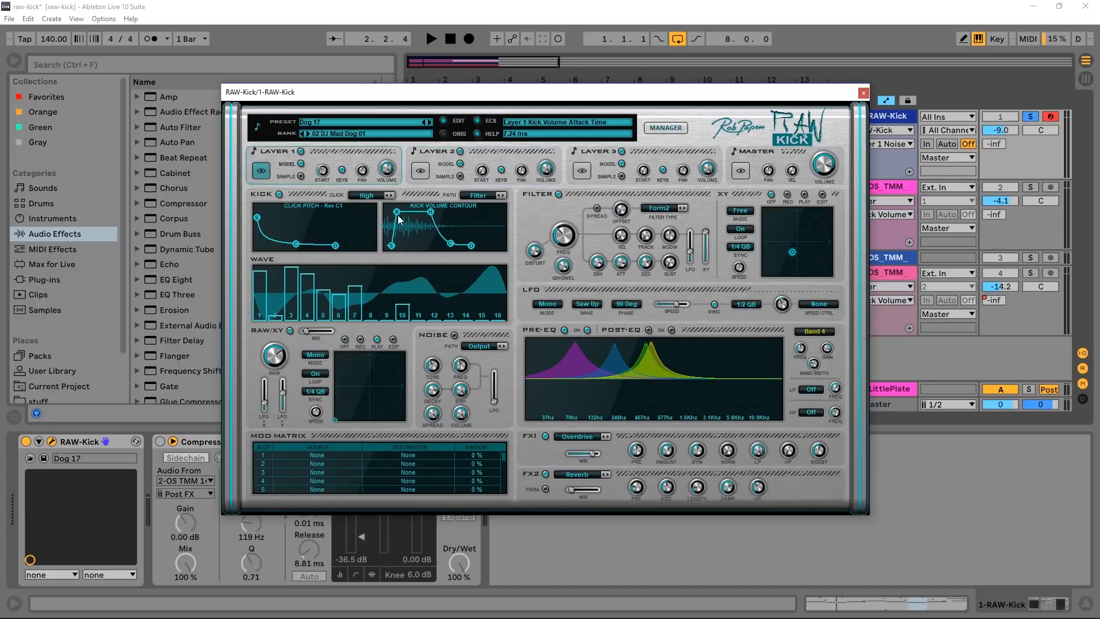
left_click(421, 172)
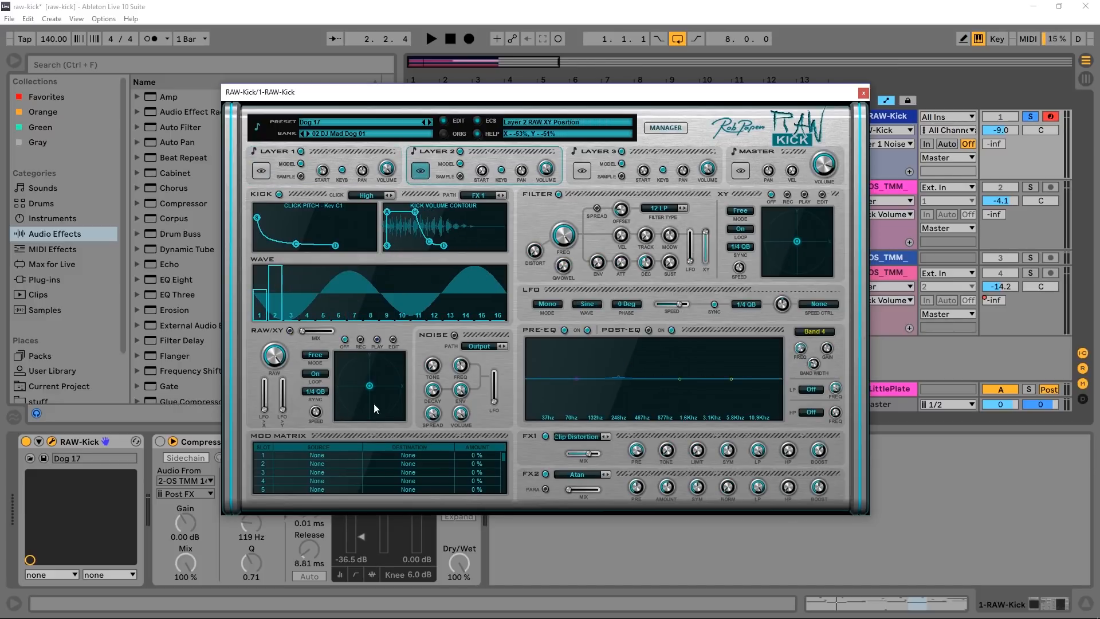
Examine the effect types offered for Layer 3's FX1 and FX2, plus the split filter and EQ on the master page
left_click(581, 170)
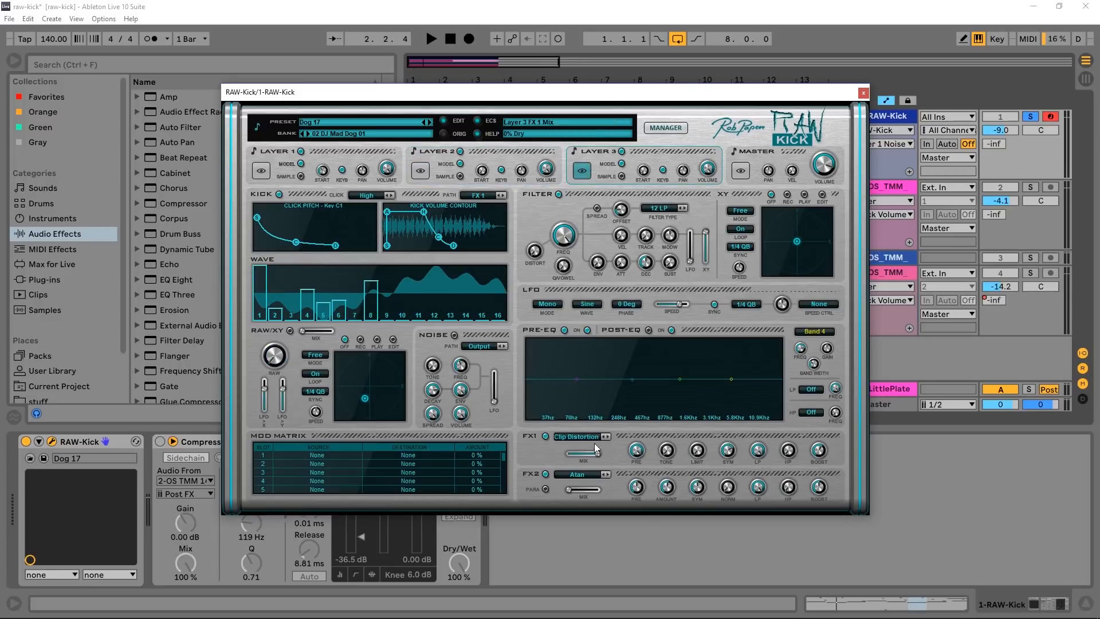
left_click(576, 436)
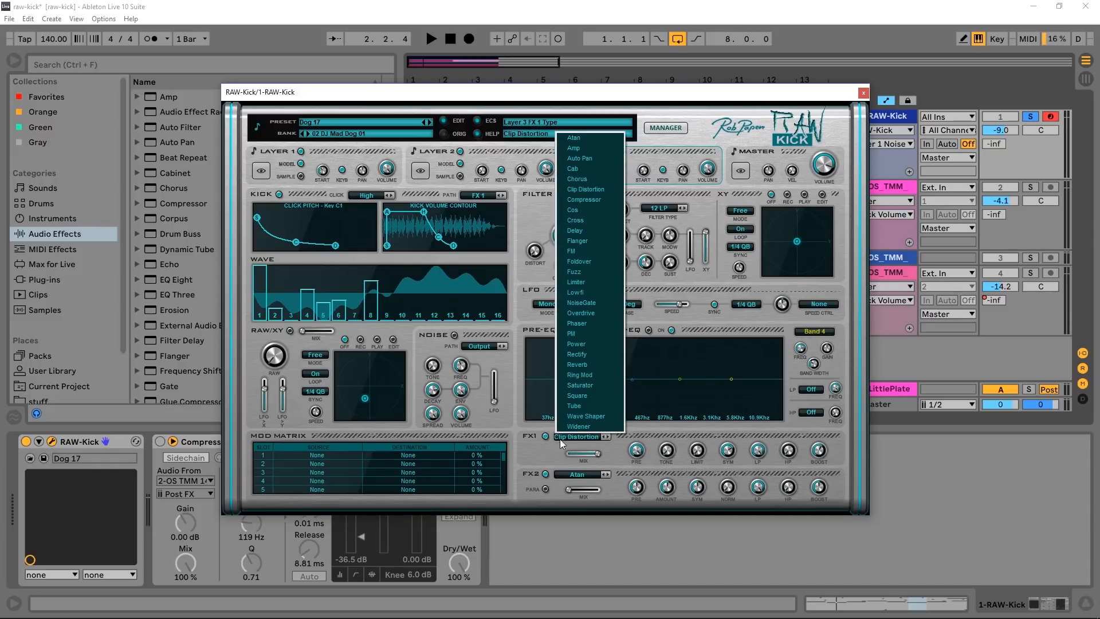
left_click(537, 453)
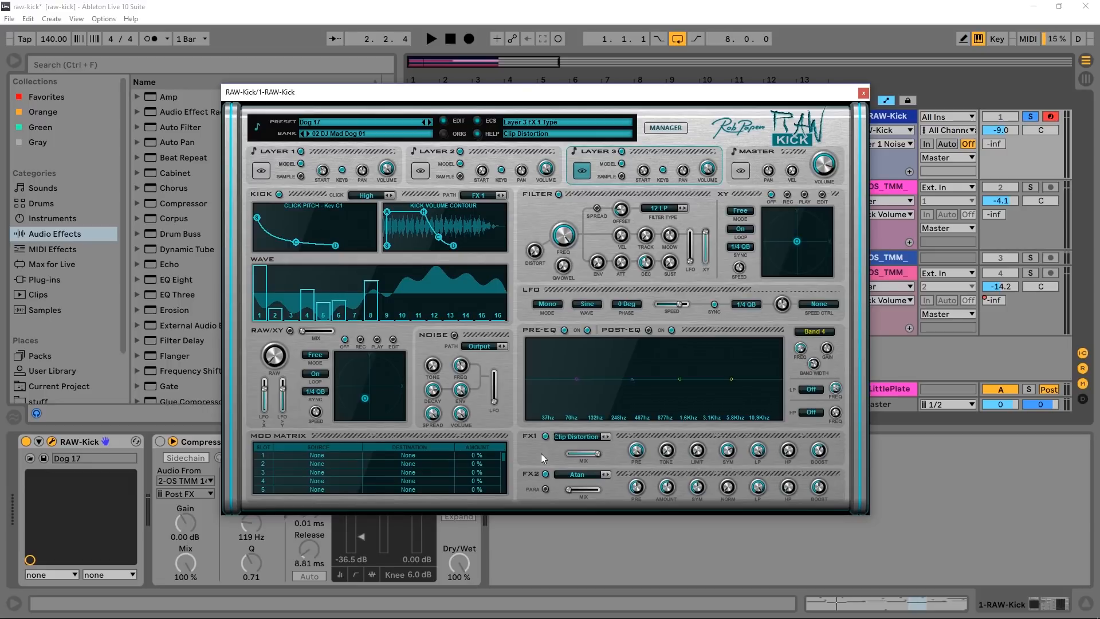
left_click(580, 473)
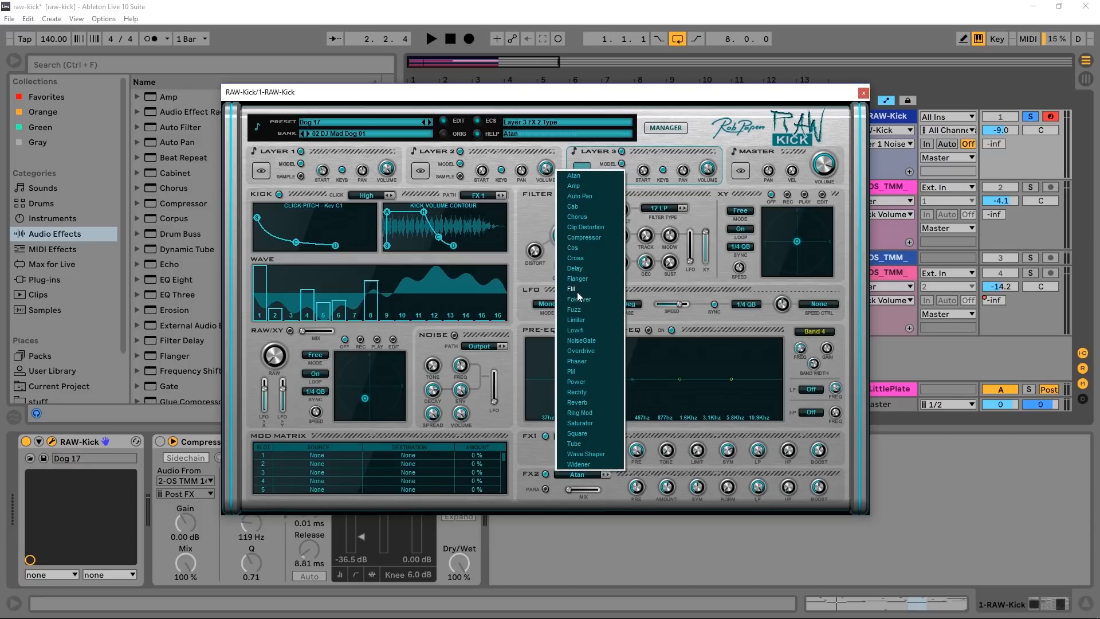
left_click(531, 462)
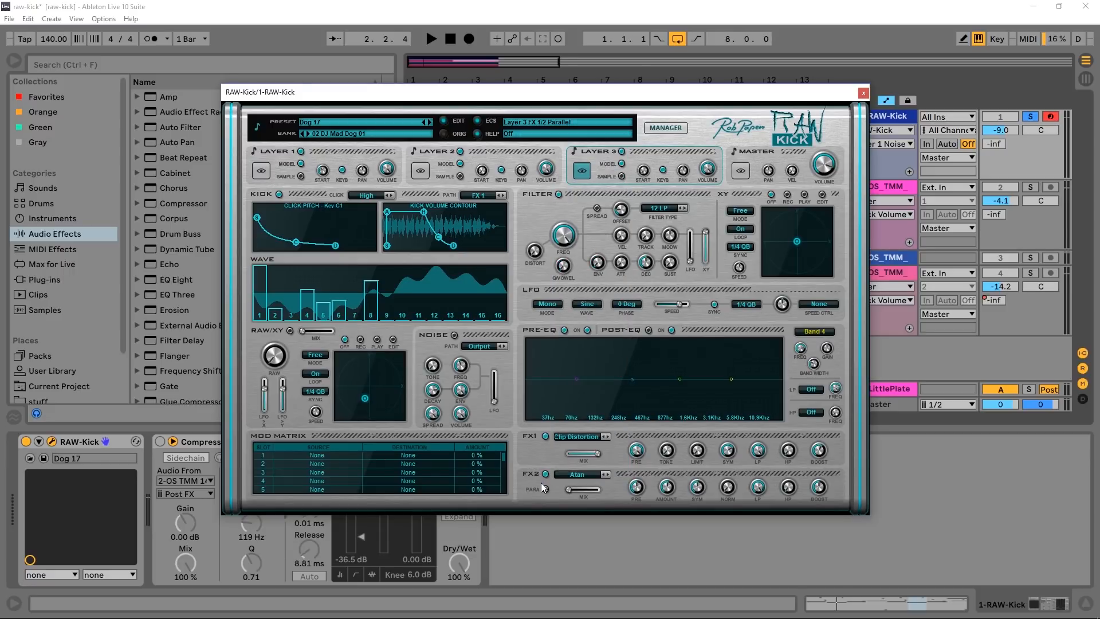
left_click(748, 170)
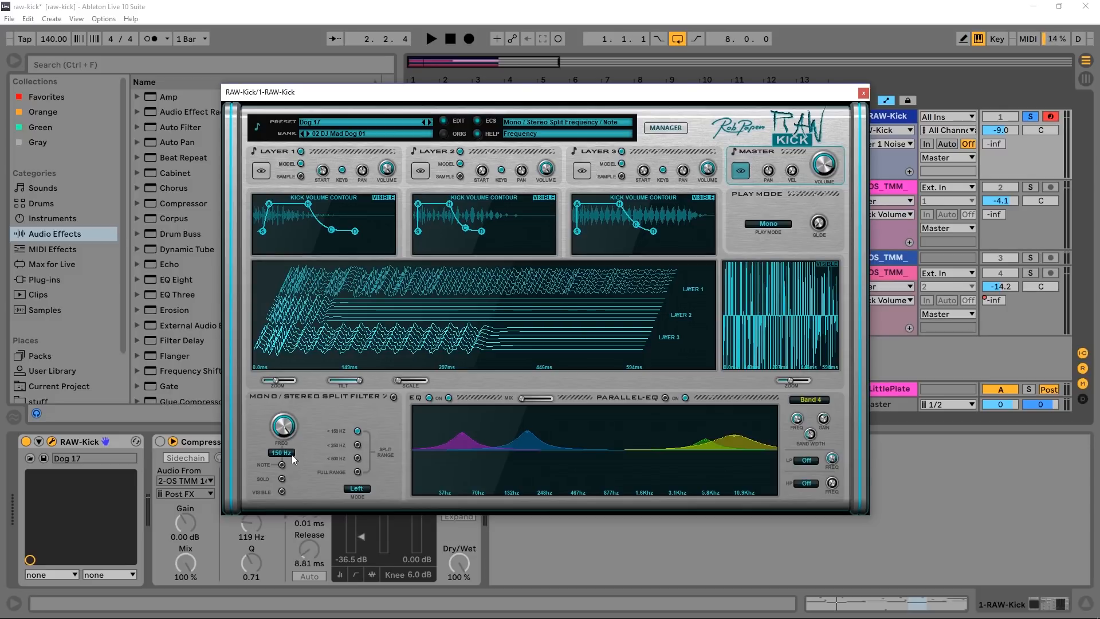
left_click(619, 147)
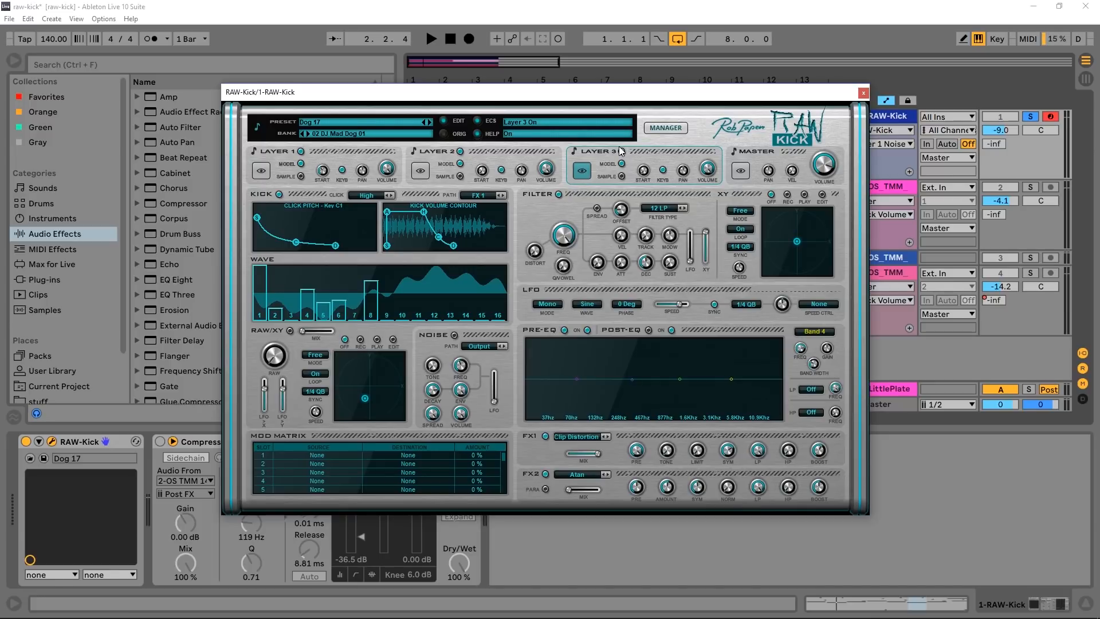